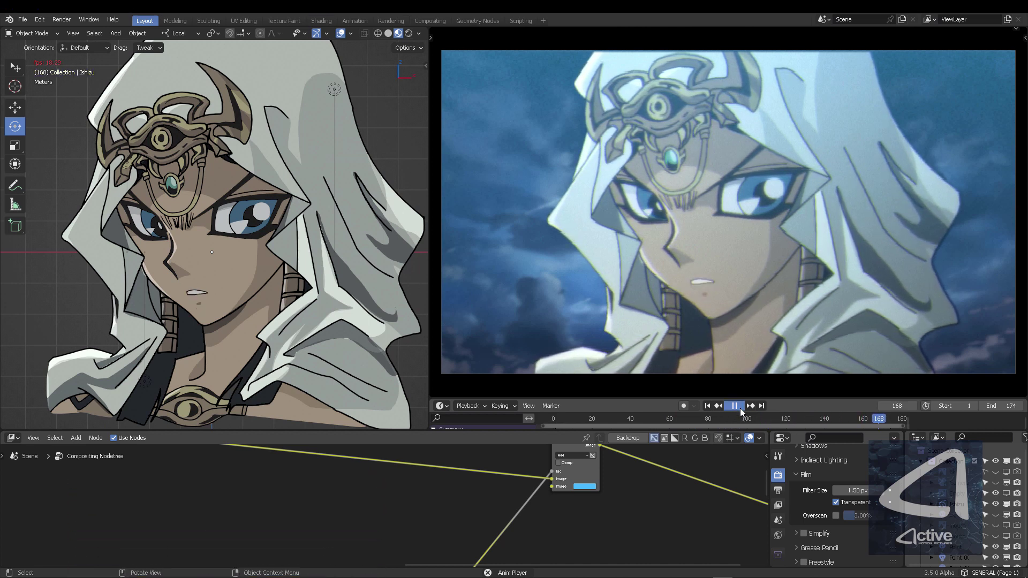
Stop playback at an early frame and view the character at an angle in Rendered shading.
click(740, 408)
mouse_move(245, 179)
middle_down()
mouse_move(250, 189)
mouse_move(296, 190)
mouse_move(263, 184)
middle_up()
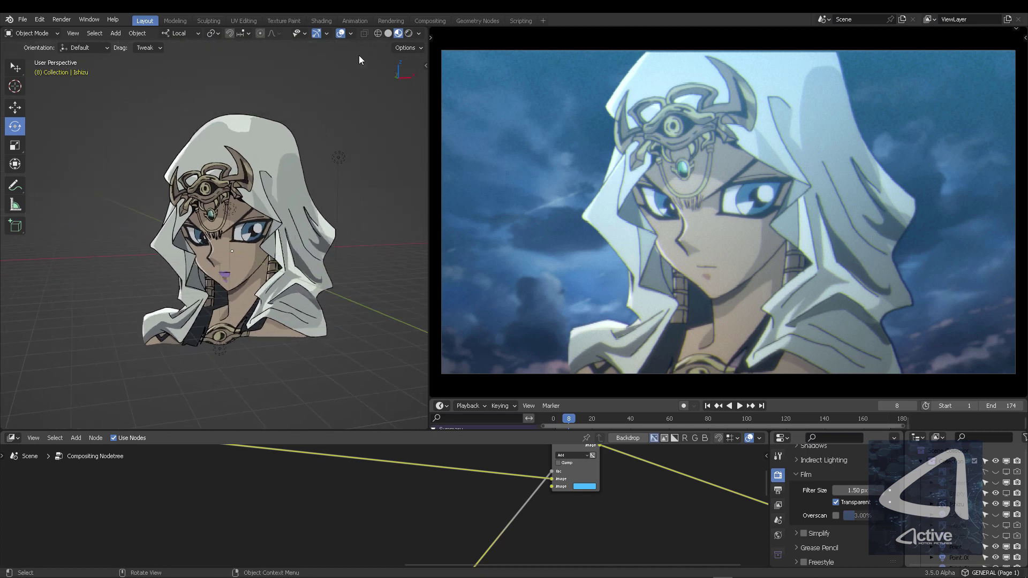
click(409, 34)
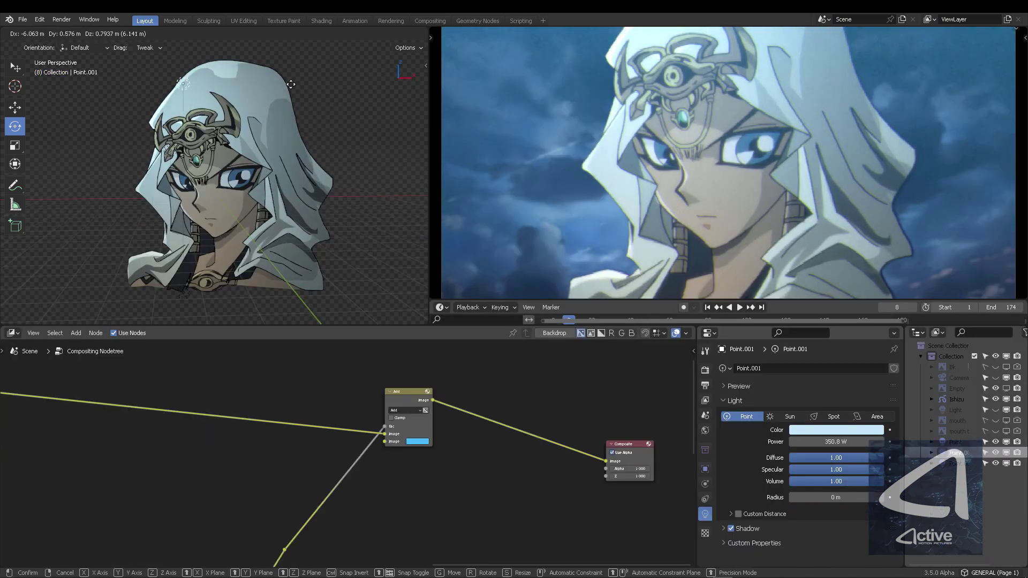
Set Point.001's power to 5000 W and move it to a new position.
drag(291, 84, 222, 205)
right_click(222, 204)
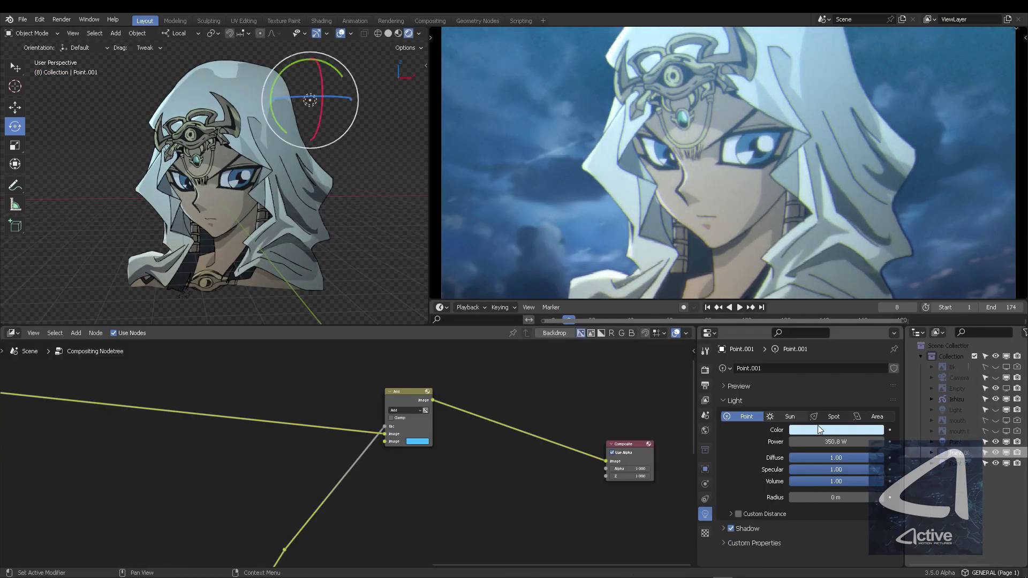
click(835, 442)
key(Return)
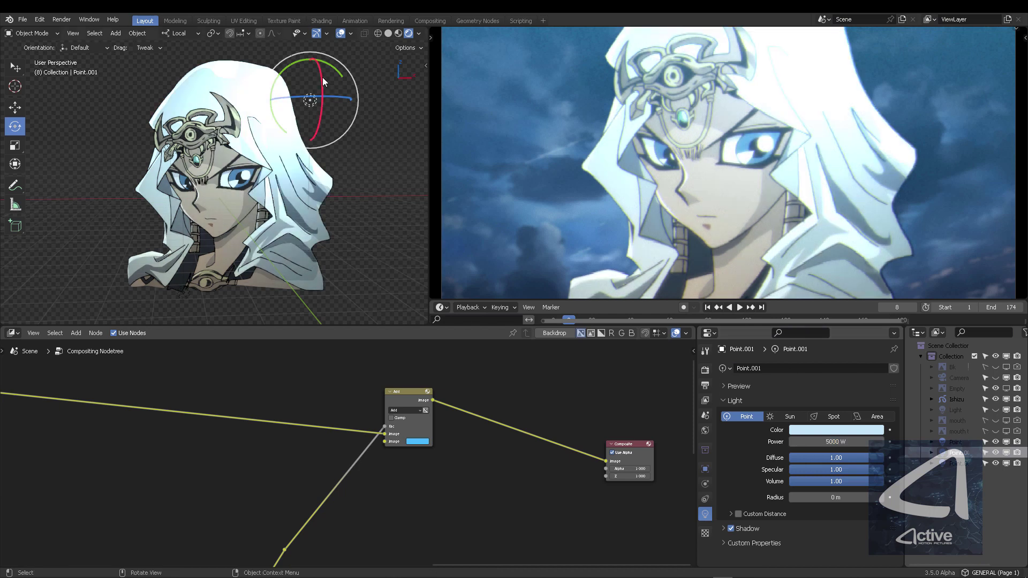
key(g)
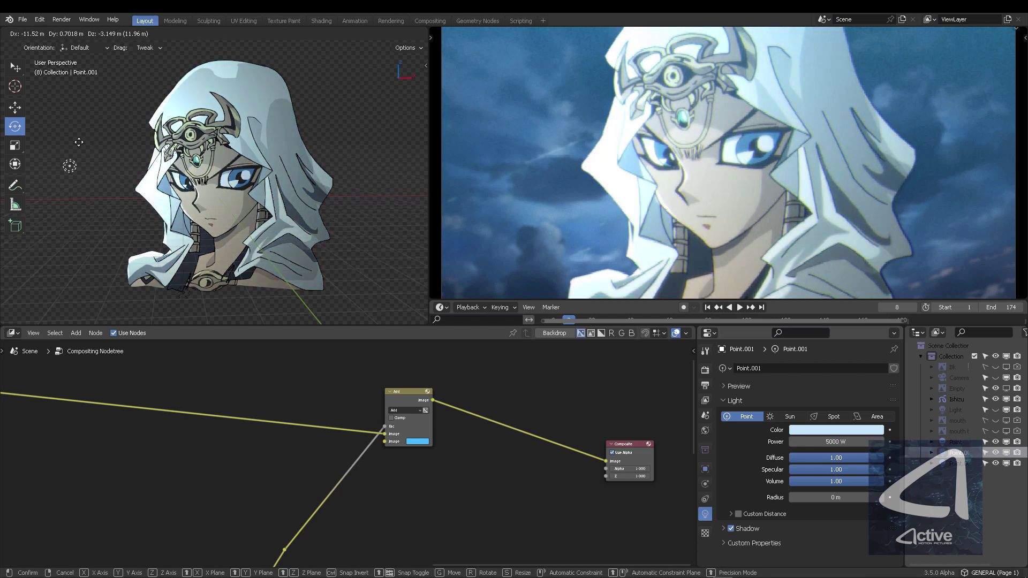
Tint the second point light, Point.002, a warm pale pink.
click(152, 124)
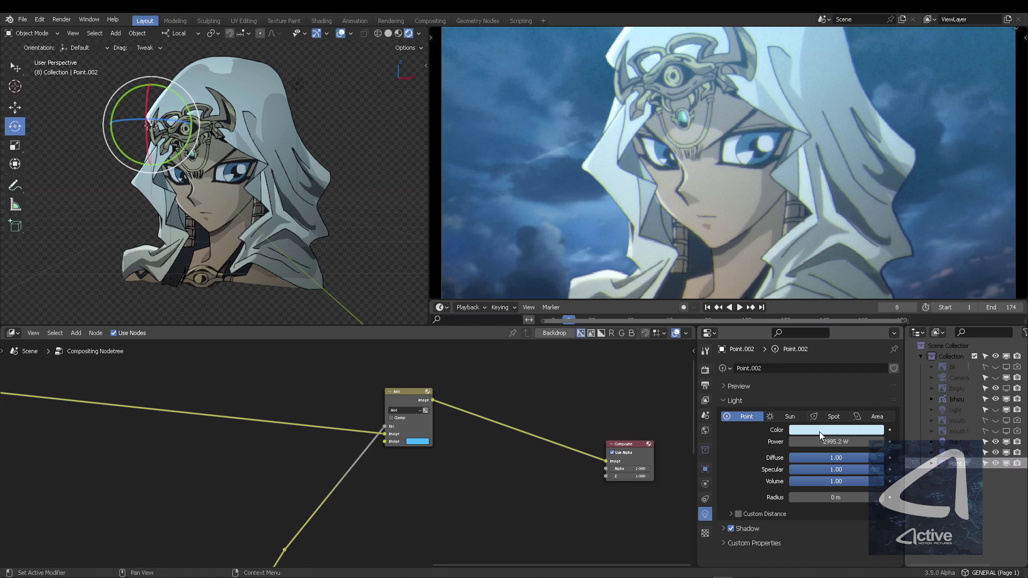
click(819, 430)
click(821, 338)
mouse_move(824, 330)
mouse_down()
mouse_move(827, 339)
mouse_move(831, 332)
mouse_up()
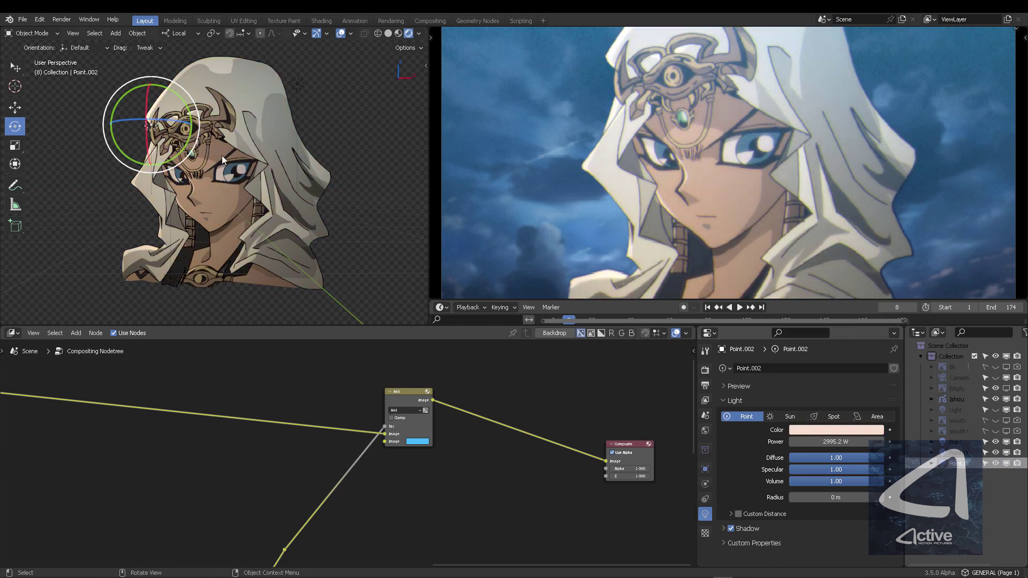
scroll(289, 129, down, 2)
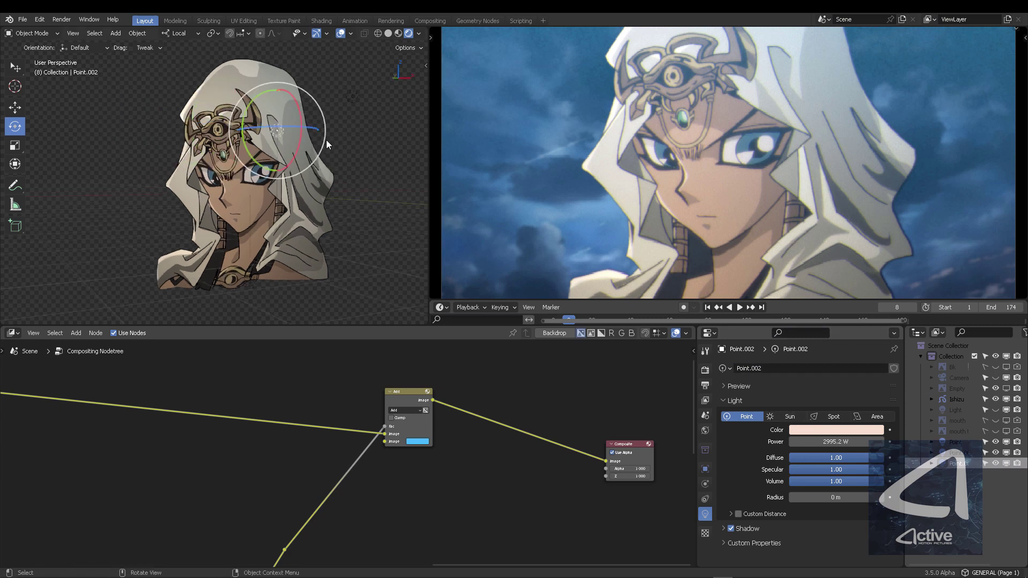
scroll(327, 146, up, 4)
scroll(290, 174, down, 4)
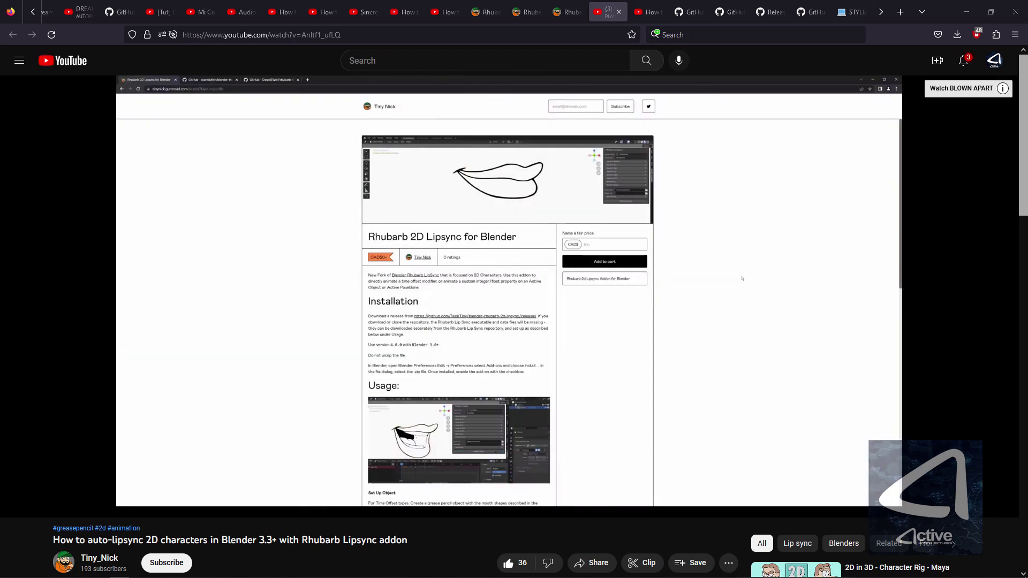
Download the Windows v4.0.1 Rhubarb 2D Lipsync zip from the Gumroad content page.
key(ctrl+w)
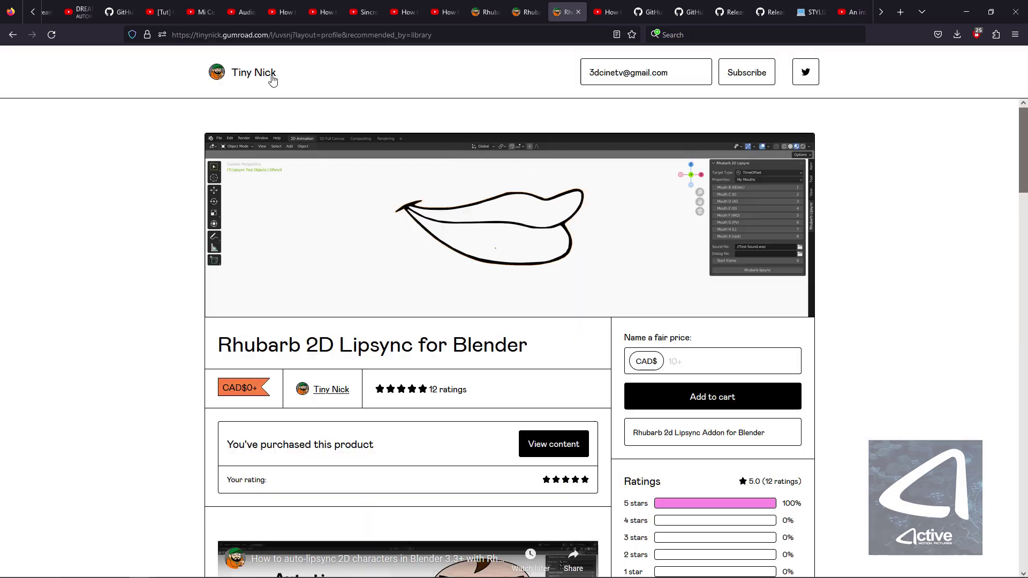
scroll(886, 158, down, 3)
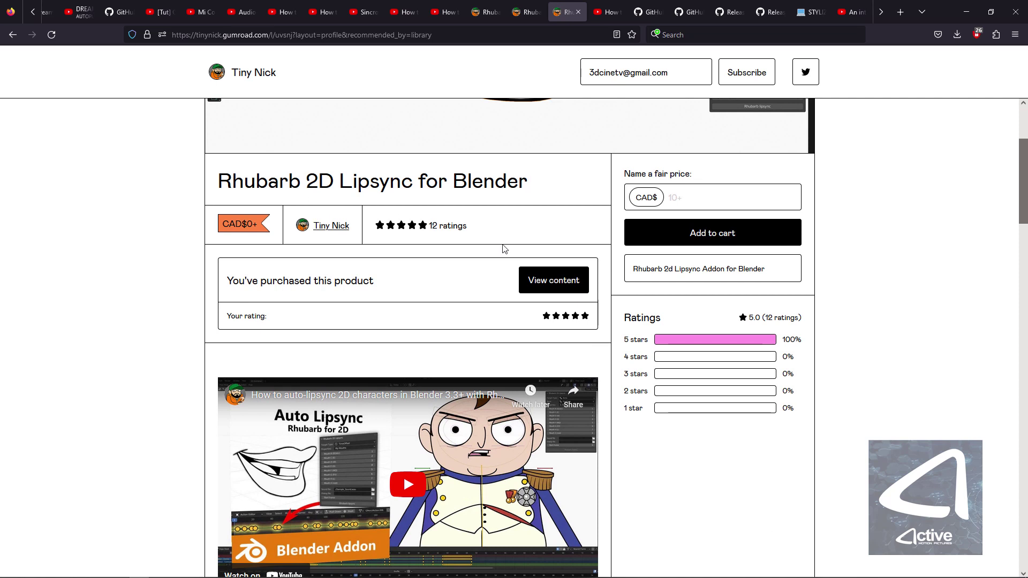
click(733, 236)
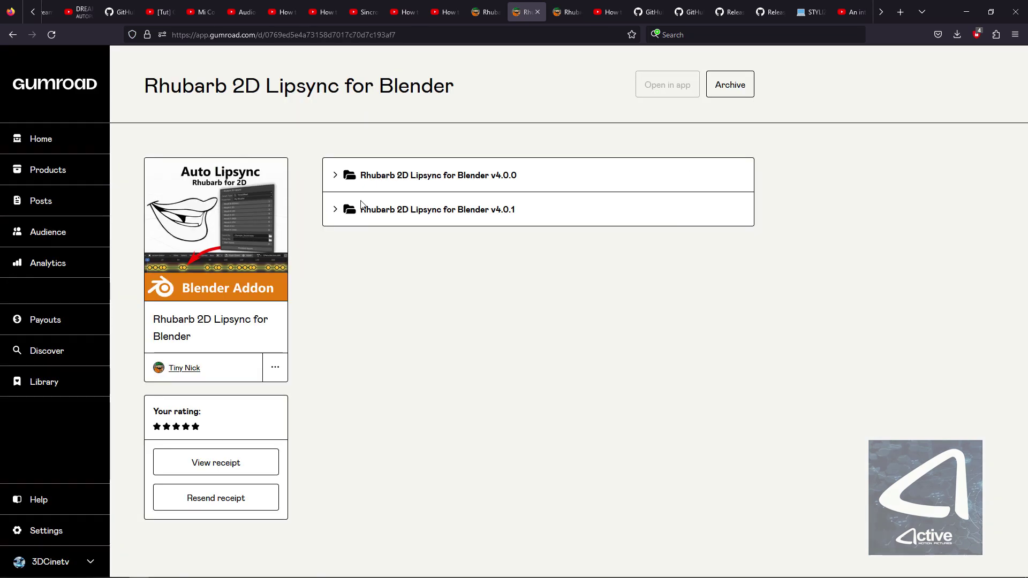
click(336, 212)
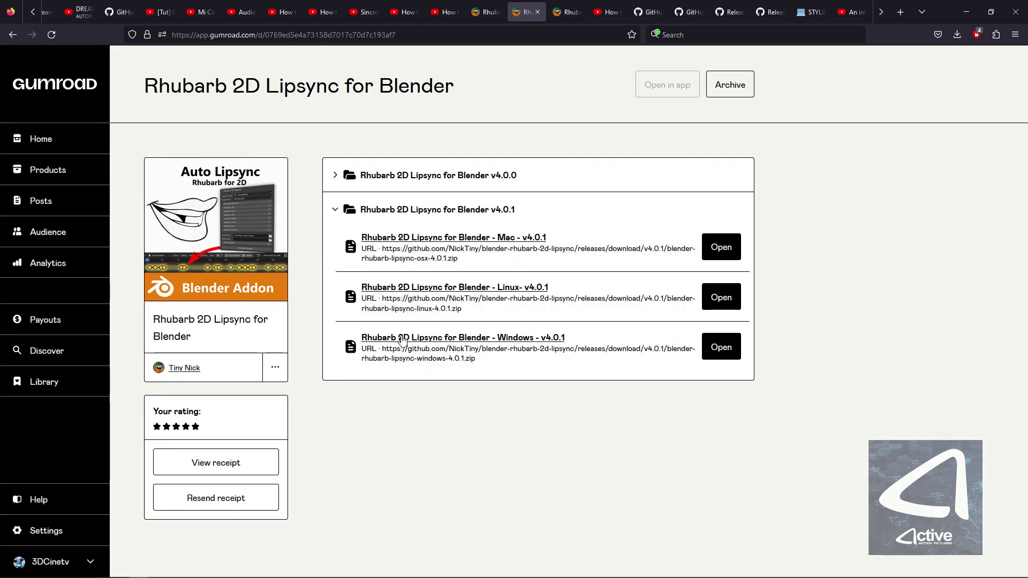
click(721, 347)
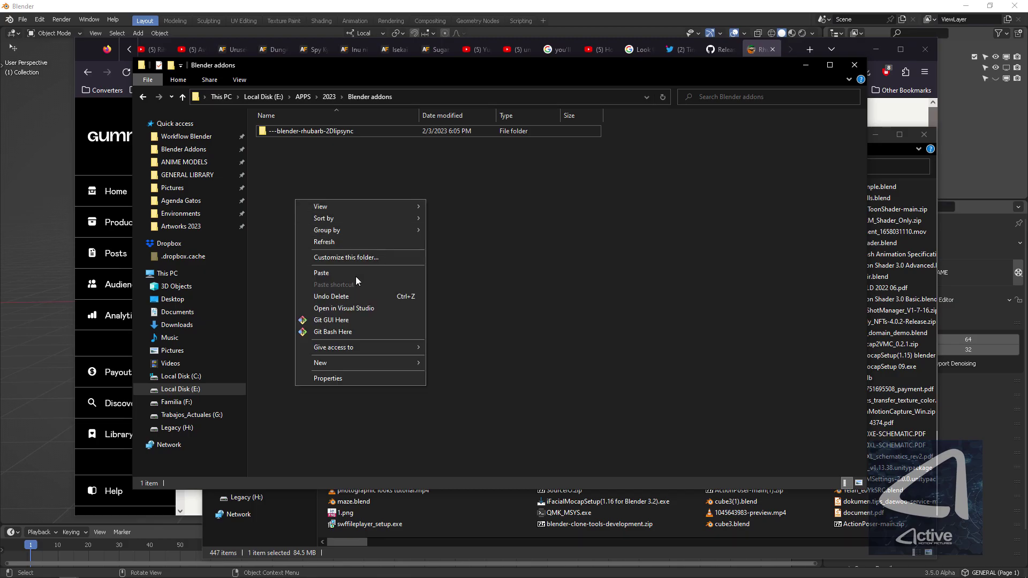
Paste the zip into the Blender addons folder and copy that folder's path.
click(356, 277)
click(294, 97)
right_click(293, 97)
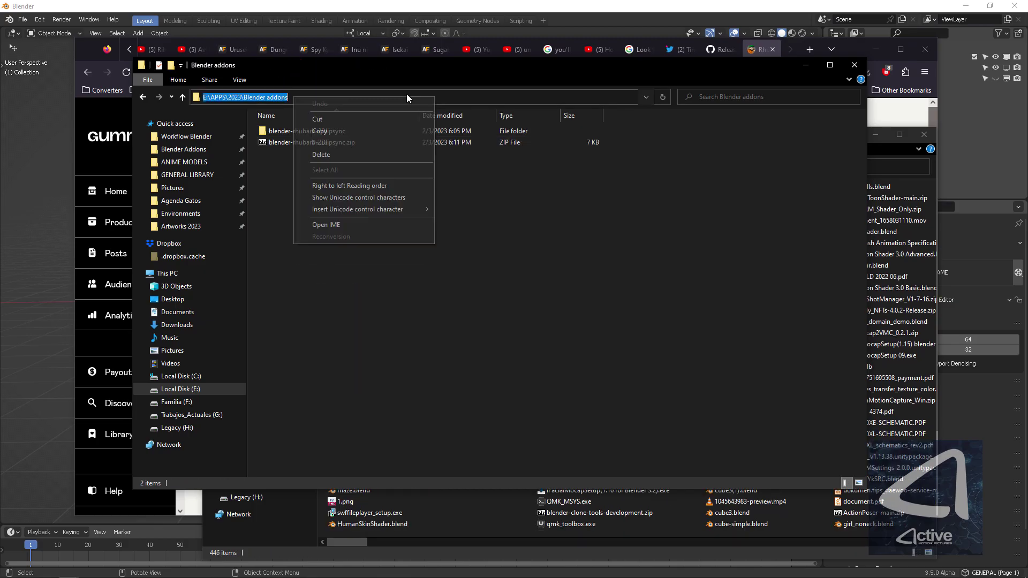
click(361, 127)
click(404, 4)
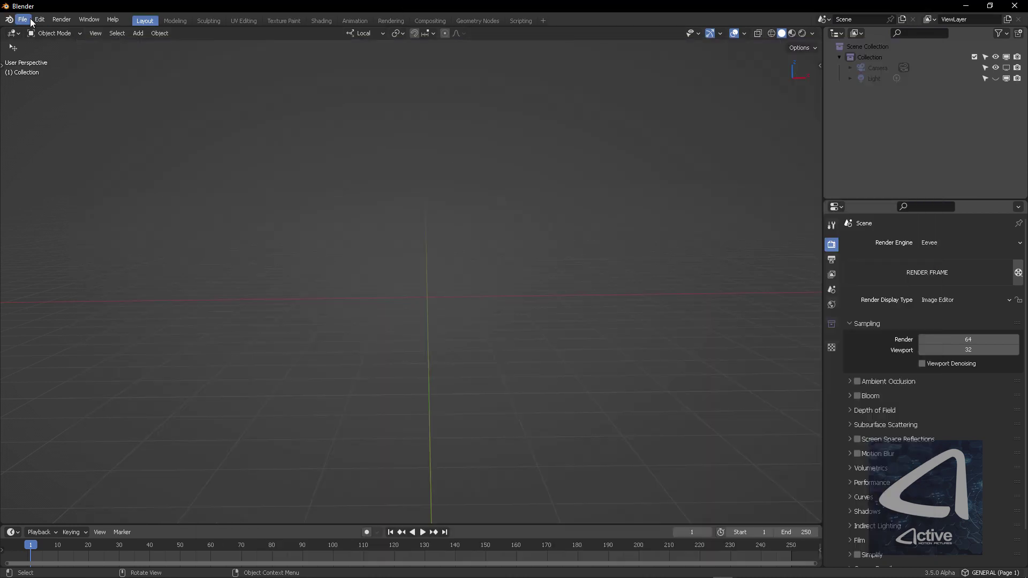
Install blender-rhubarb-2Dlipsync.zip from the pasted addons folder via Preferences > Add-ons.
click(38, 20)
click(88, 181)
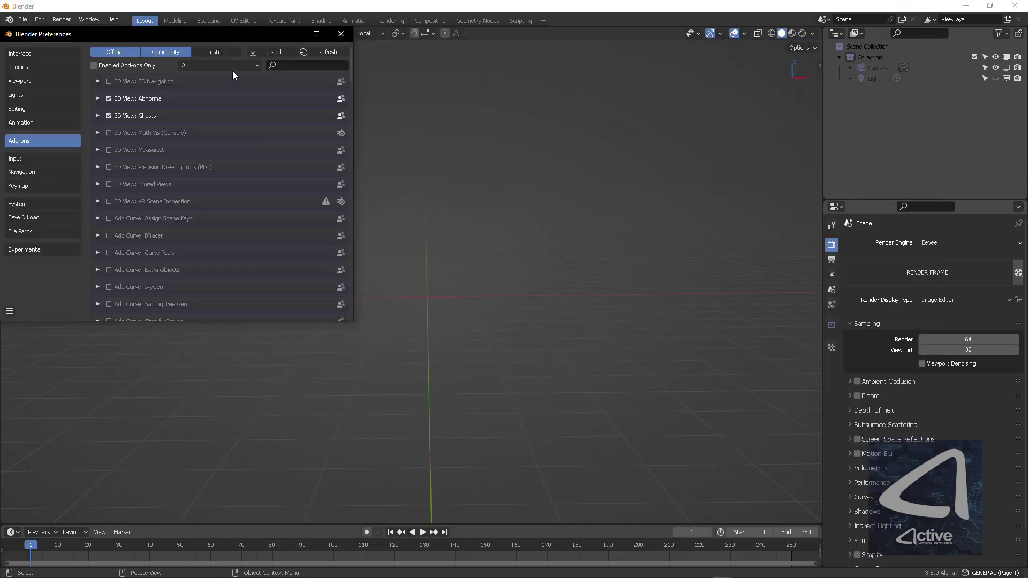
click(277, 53)
click(305, 28)
key(ctrl+v)
key(Return)
click(213, 68)
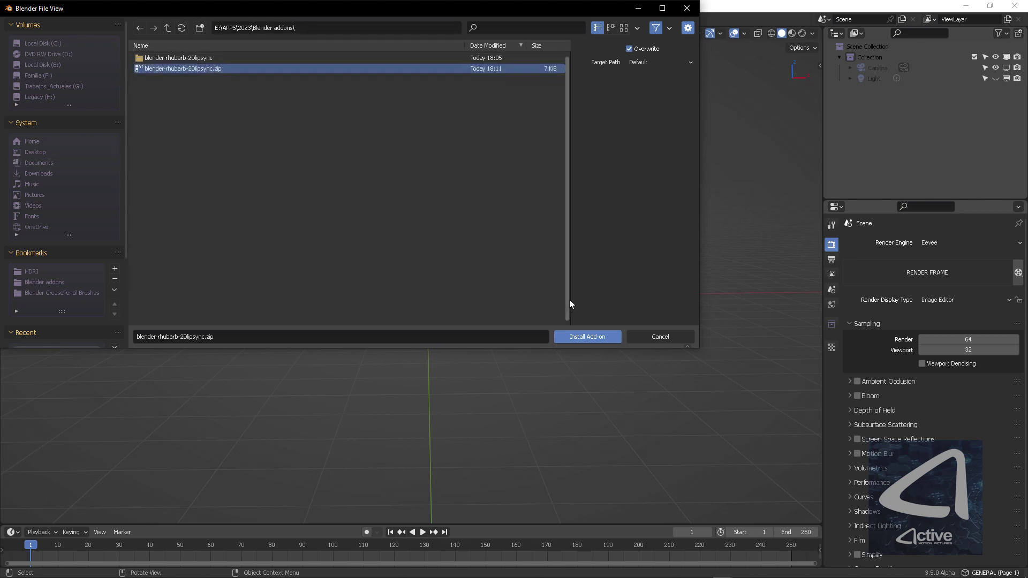
click(587, 336)
Enable the Rhubarb 2D Lipsync add-on and expand its preferences to show the executable path.
drag(236, 41, 511, 117)
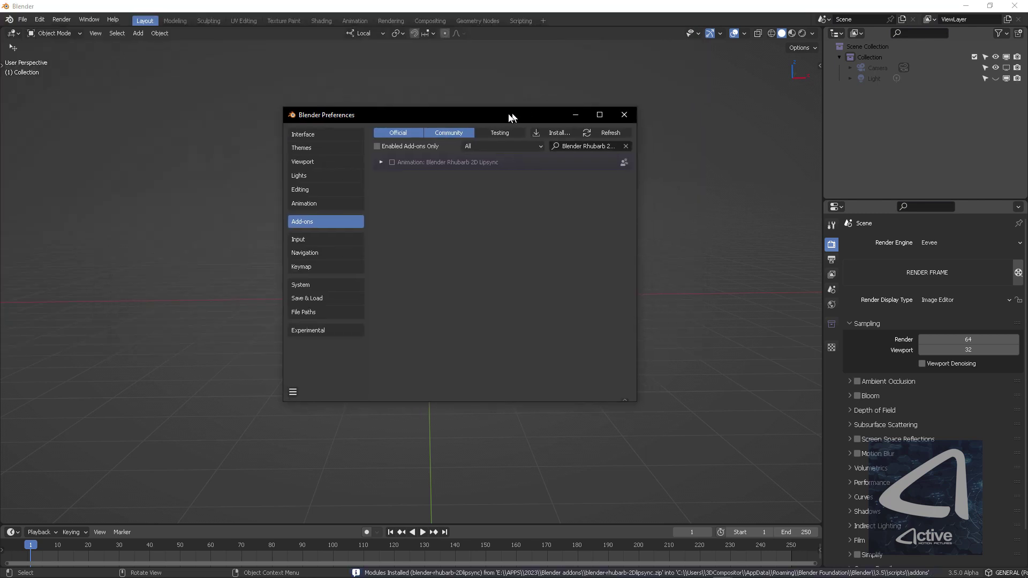
click(392, 162)
click(380, 162)
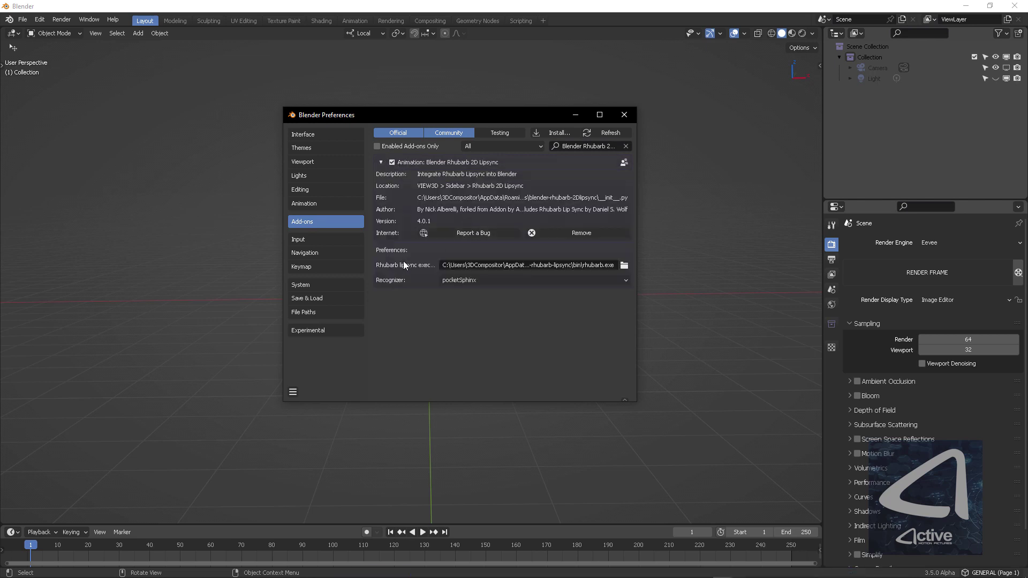
drag(637, 224, 787, 230)
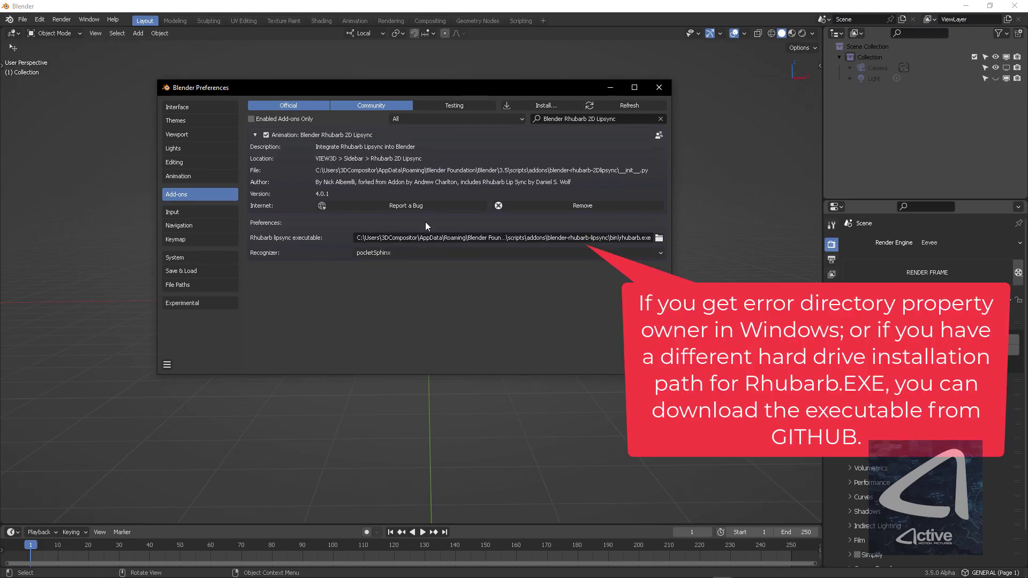
Bring up the Rhubarb-Lip-Sync-1.13.0-Windows folder in Explorer and select its full address path.
key(alt+Tab)
click(516, 346)
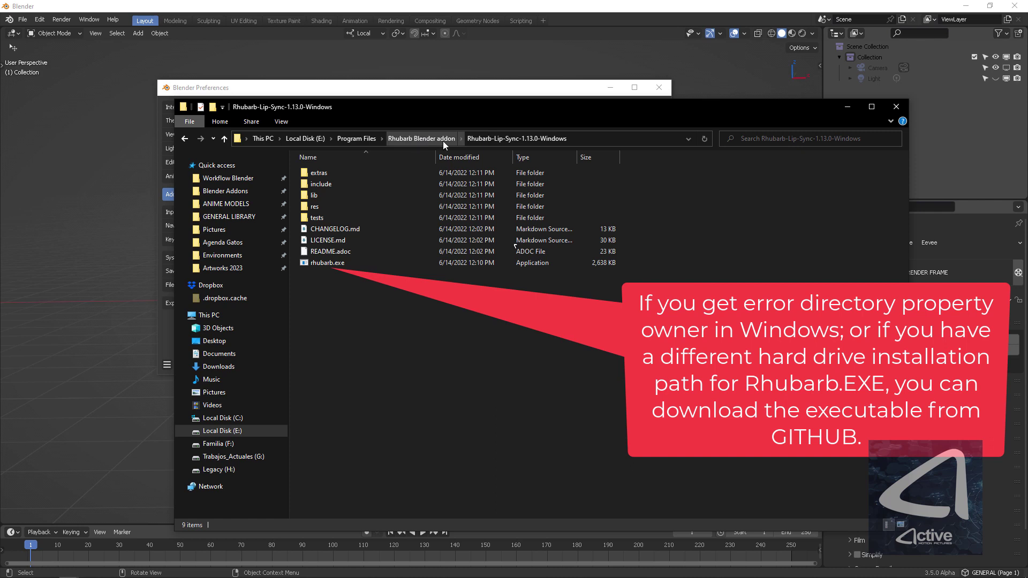
click(608, 139)
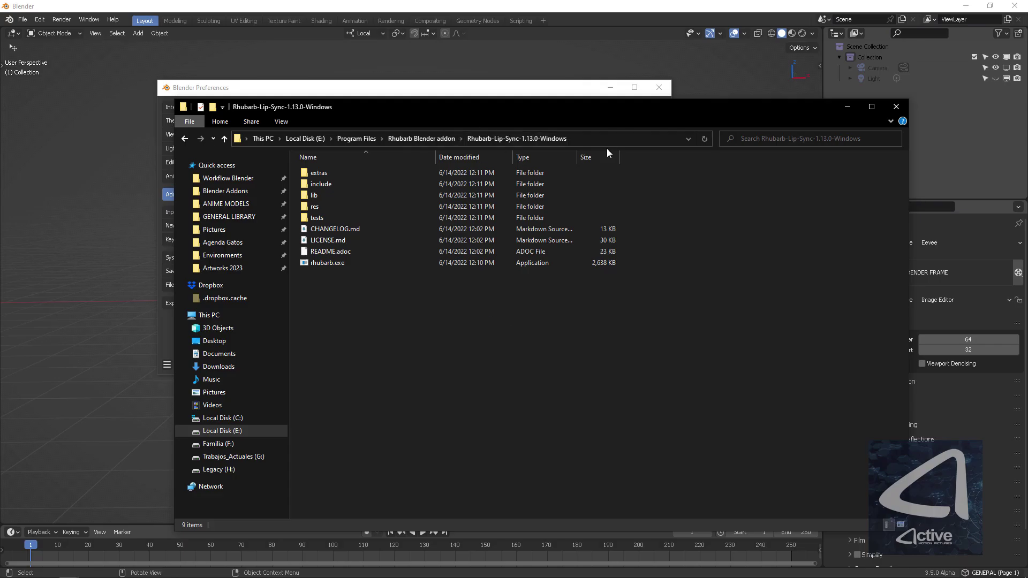
click(599, 138)
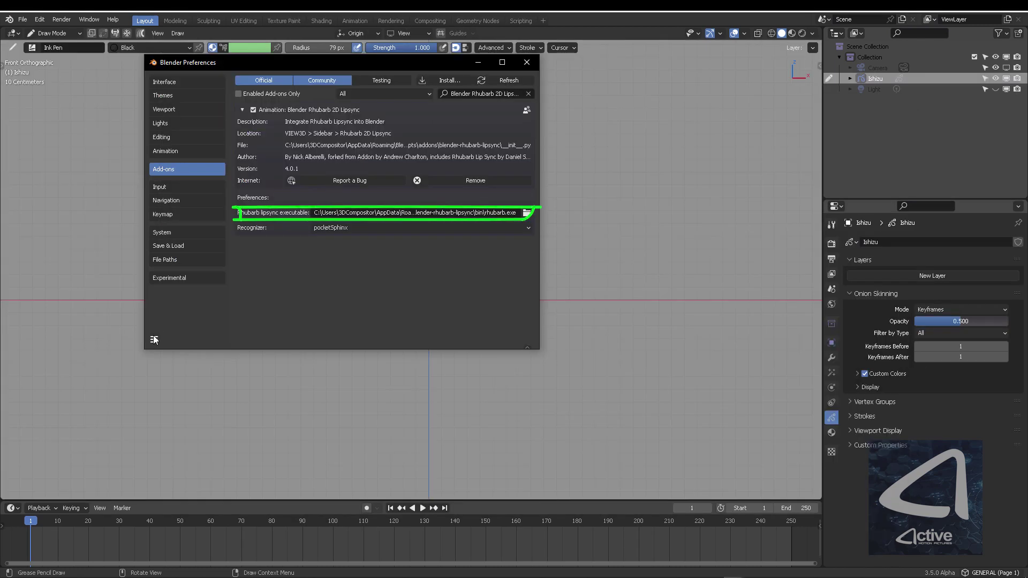
Save the Blender preferences, keeping the Rhubarb executable path.
click(152, 337)
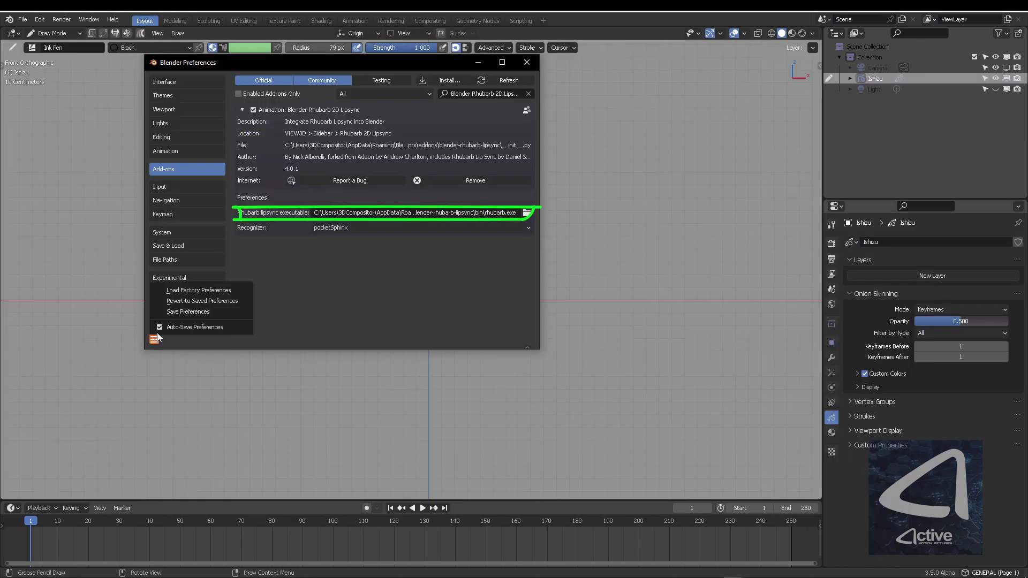
click(168, 314)
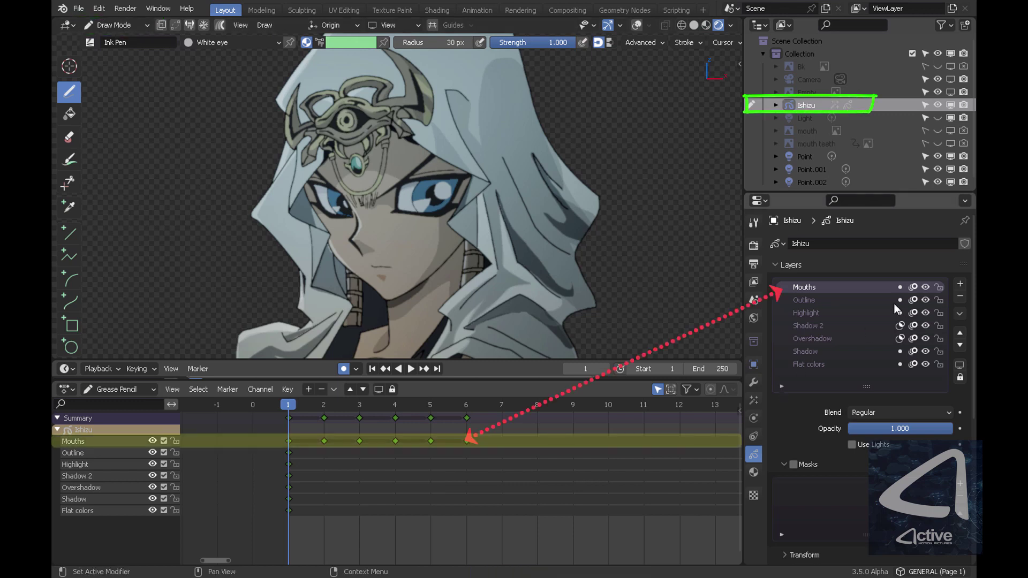
Play the mouth animation, stop at frame 3, and scrub frames in Material Preview.
click(754, 380)
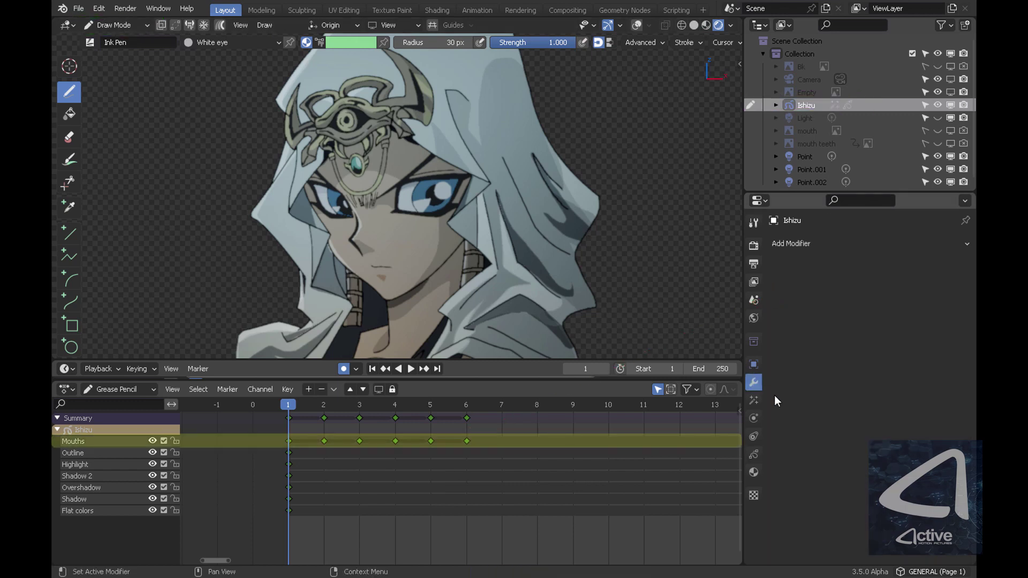
key(space)
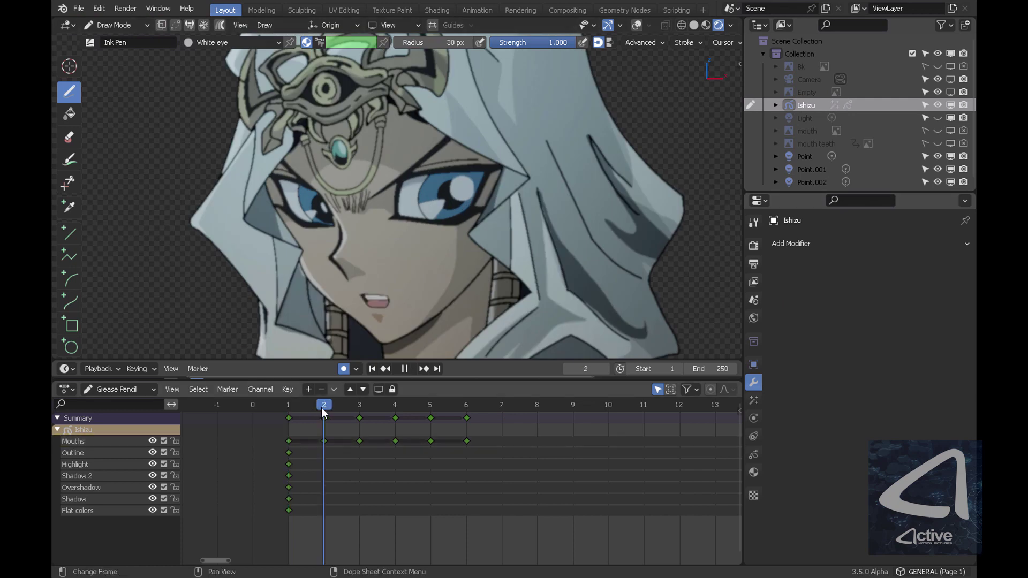
key(space)
click(706, 25)
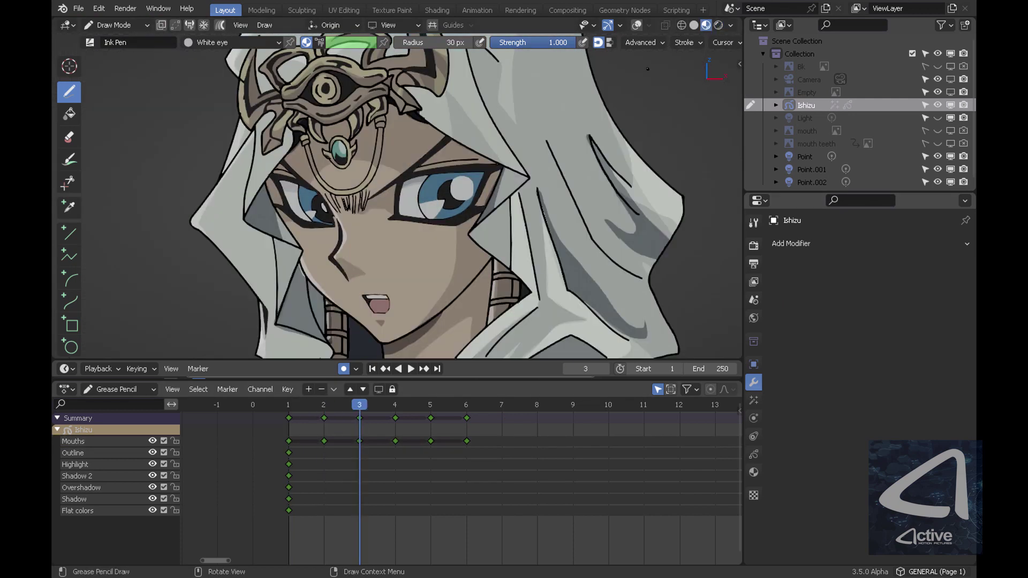
drag(387, 405, 477, 396)
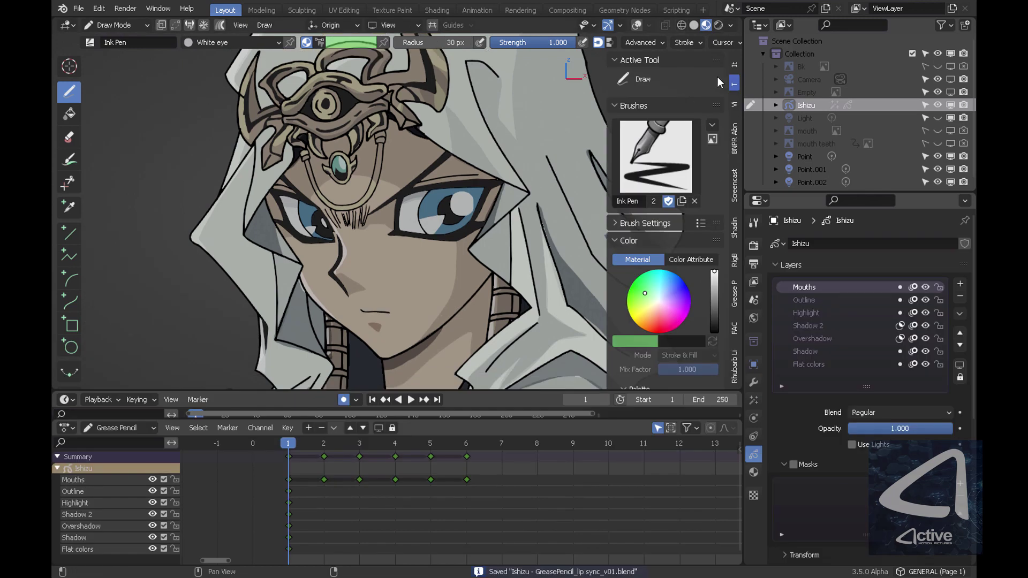
Show the Rhubarb 2D Lipsync panel in the sidebar and widen it.
click(737, 69)
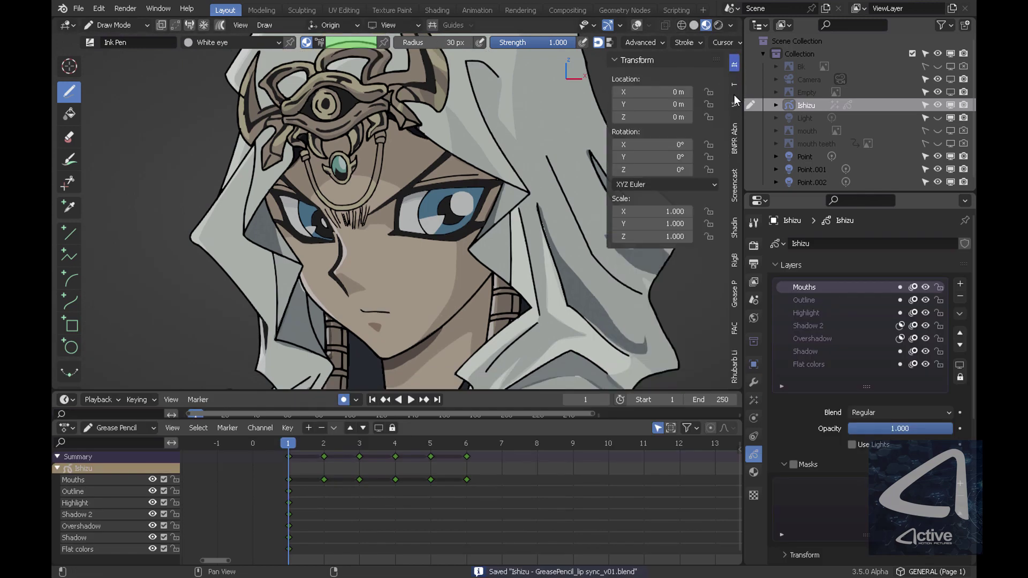
click(735, 368)
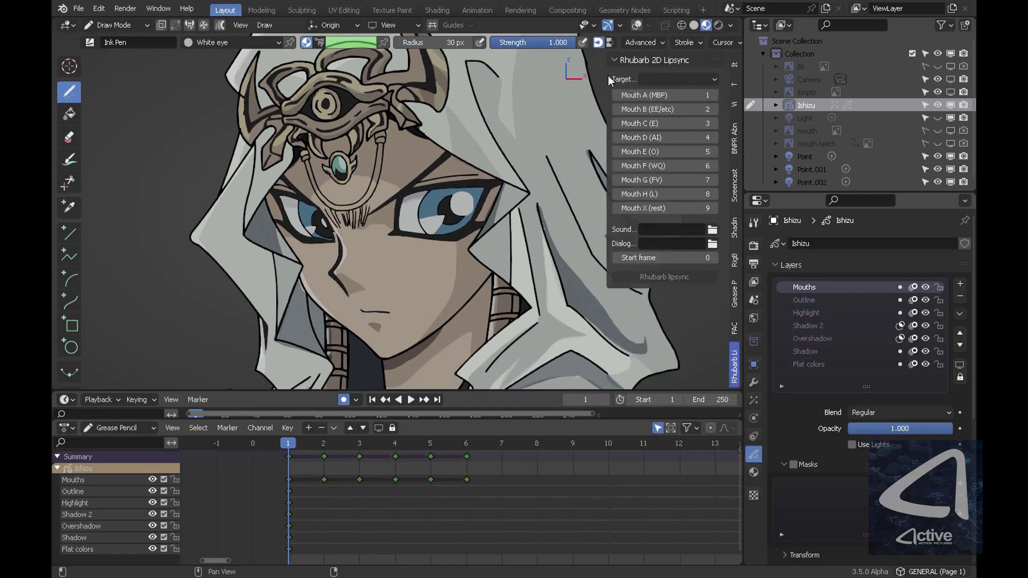
drag(604, 75, 598, 76)
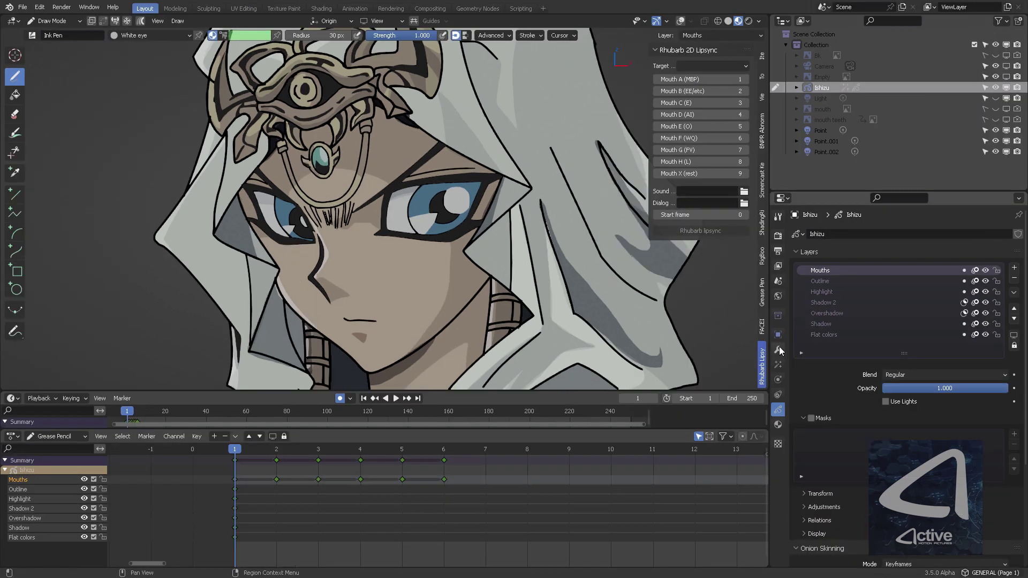
Add a Time Offset modifier to Ishizu and rename it IshizuMouths.
click(753, 383)
click(832, 235)
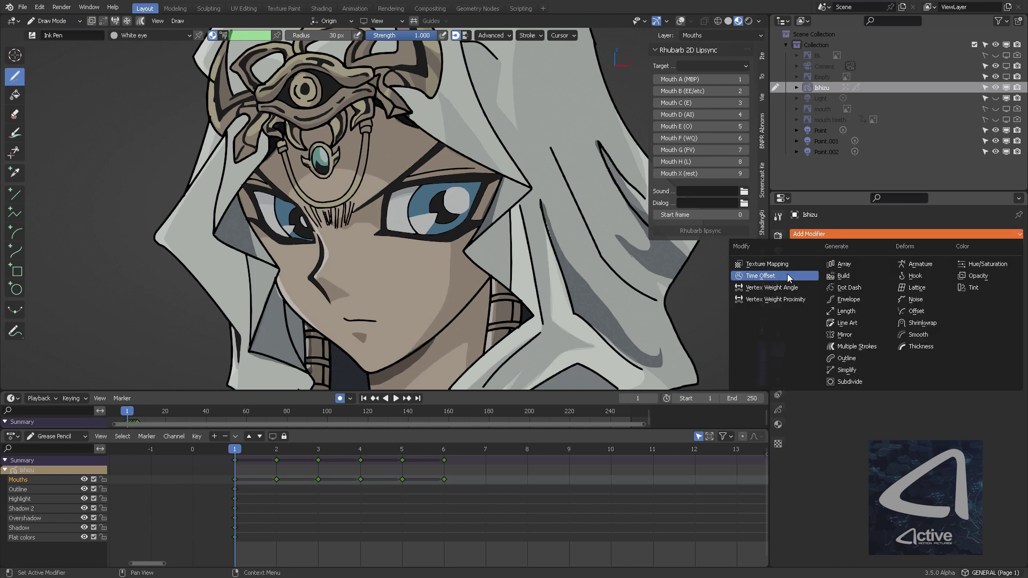
click(788, 277)
click(836, 252)
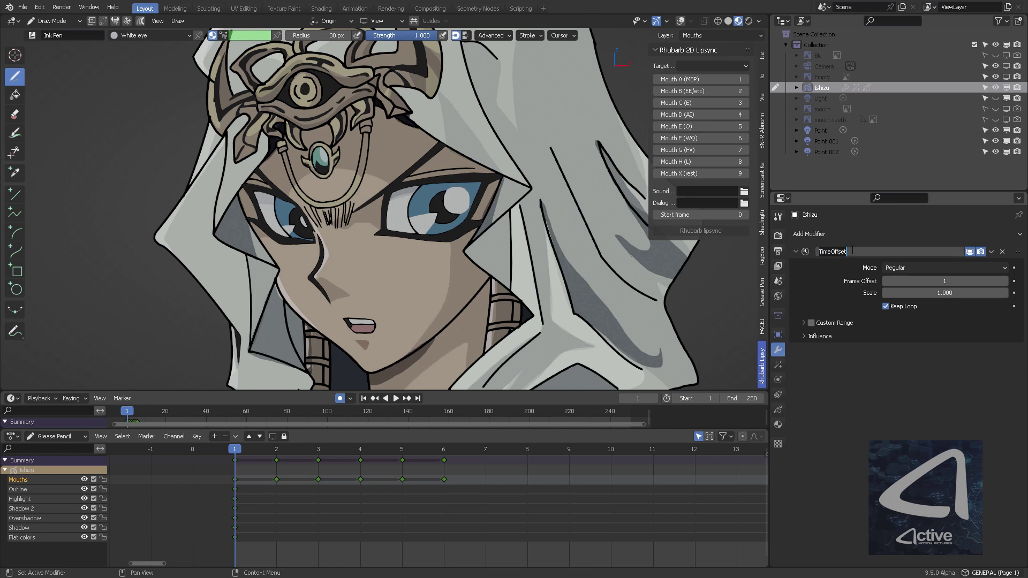
key(BackSpace)
text(IshizuMouths)
key(Return)
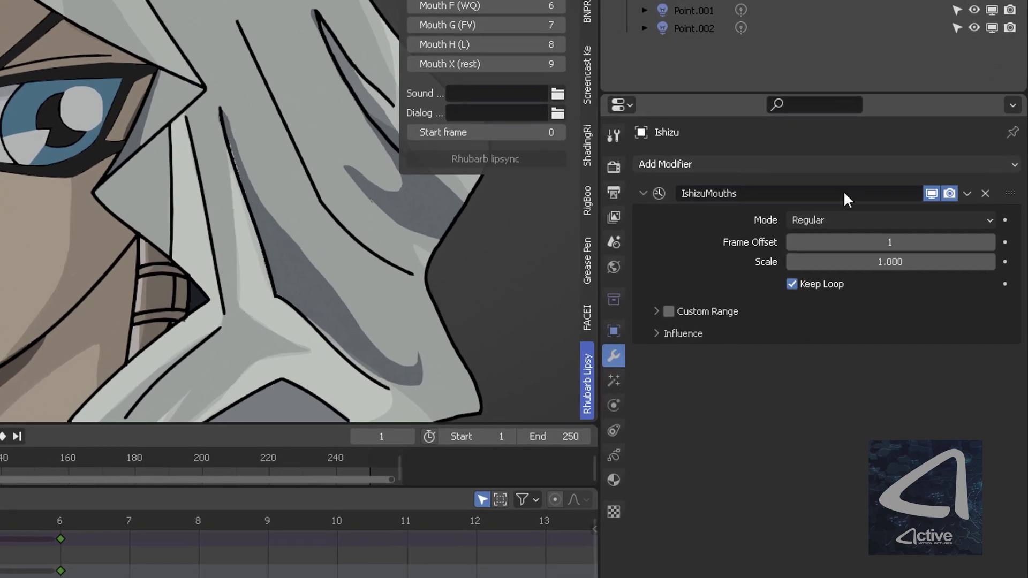
Set the modifier's mode to Fixed Frame and limit its influence to the Mouths layer.
click(932, 265)
click(836, 278)
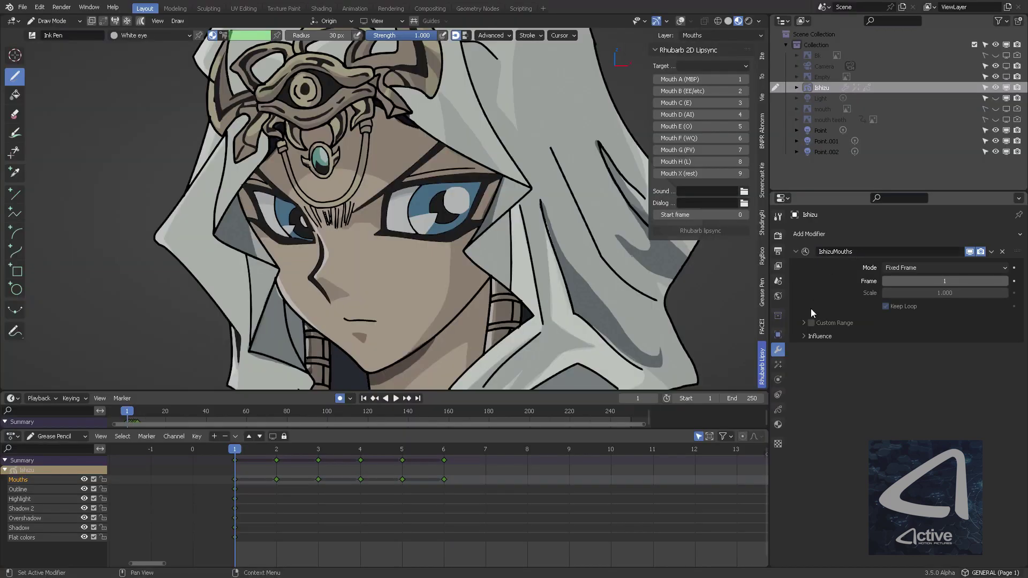
click(805, 336)
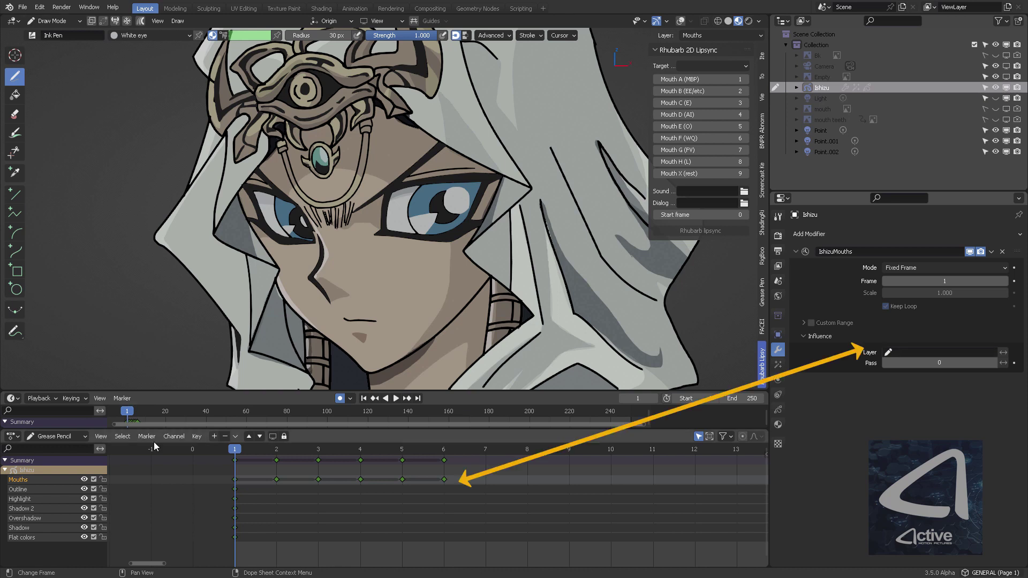
click(886, 353)
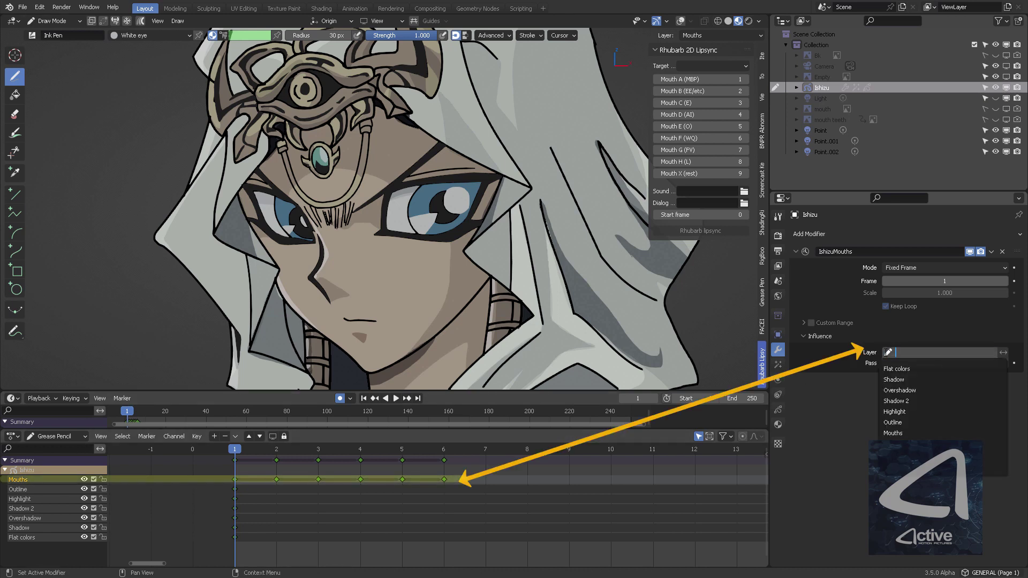
click(902, 434)
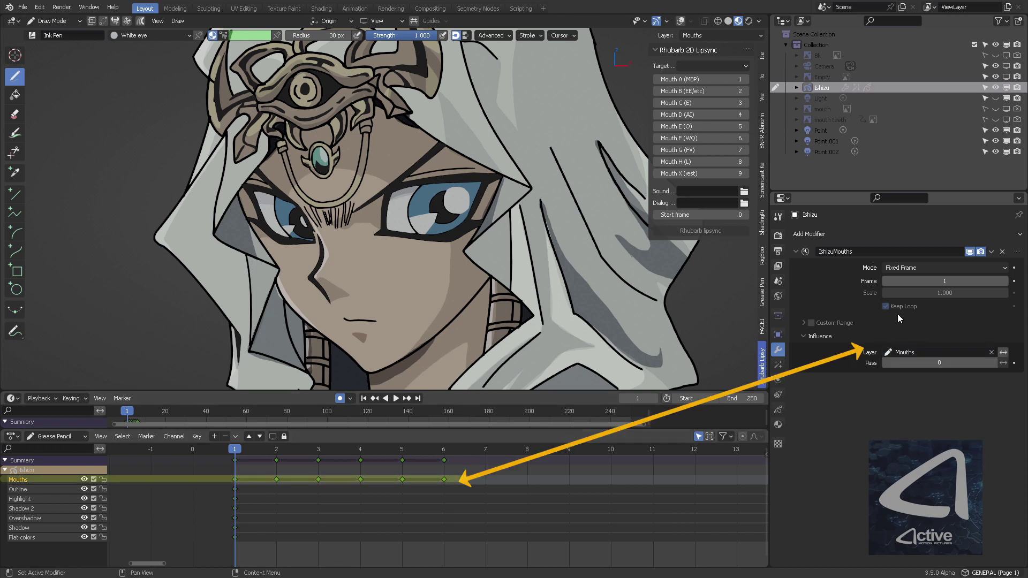
In the Rhubarb 2D Lipsync panel, choose the TimeOffset target type and the IshizuMouths property.
drag(649, 76, 550, 80)
click(696, 71)
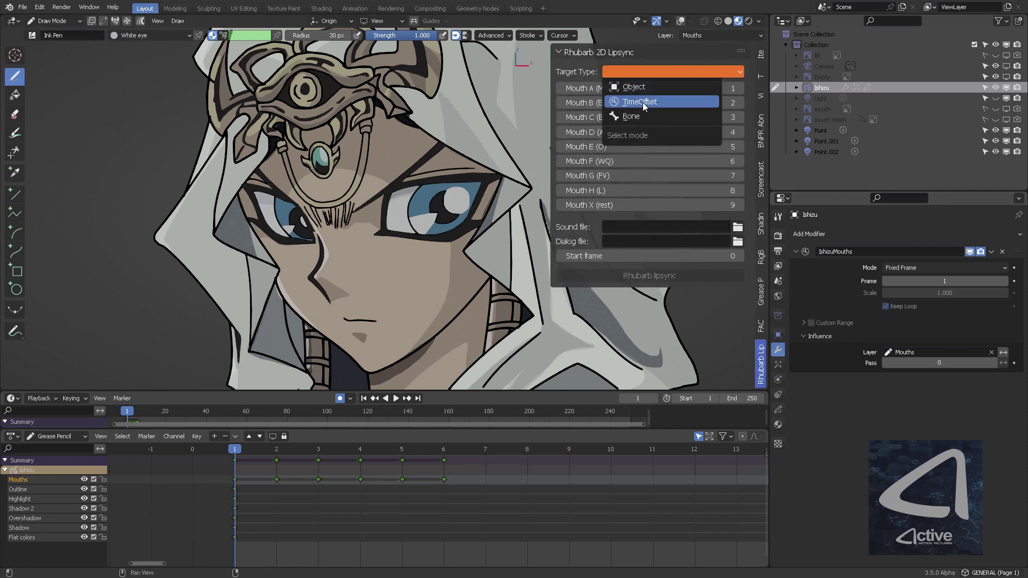
click(683, 100)
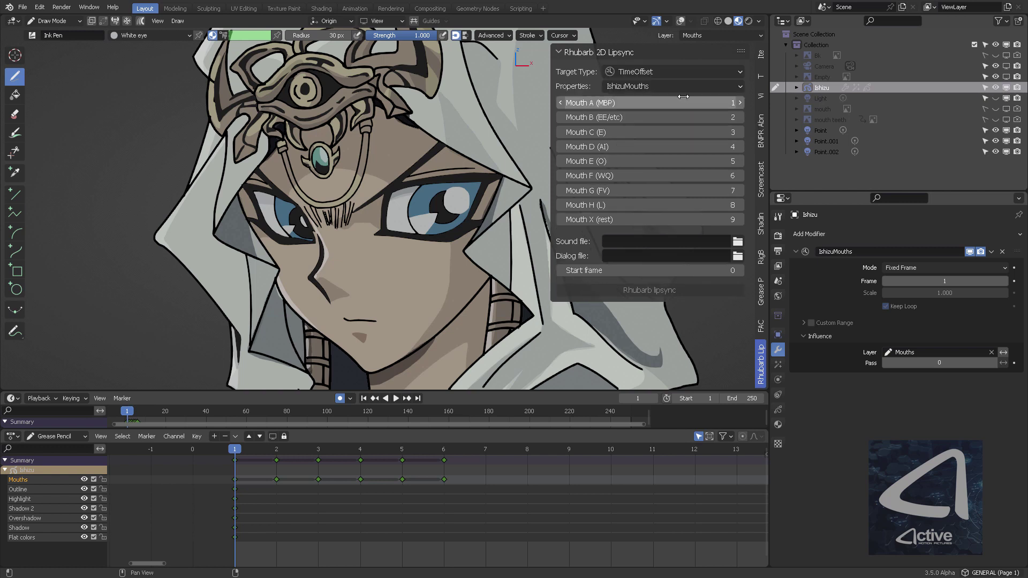
click(642, 87)
click(643, 102)
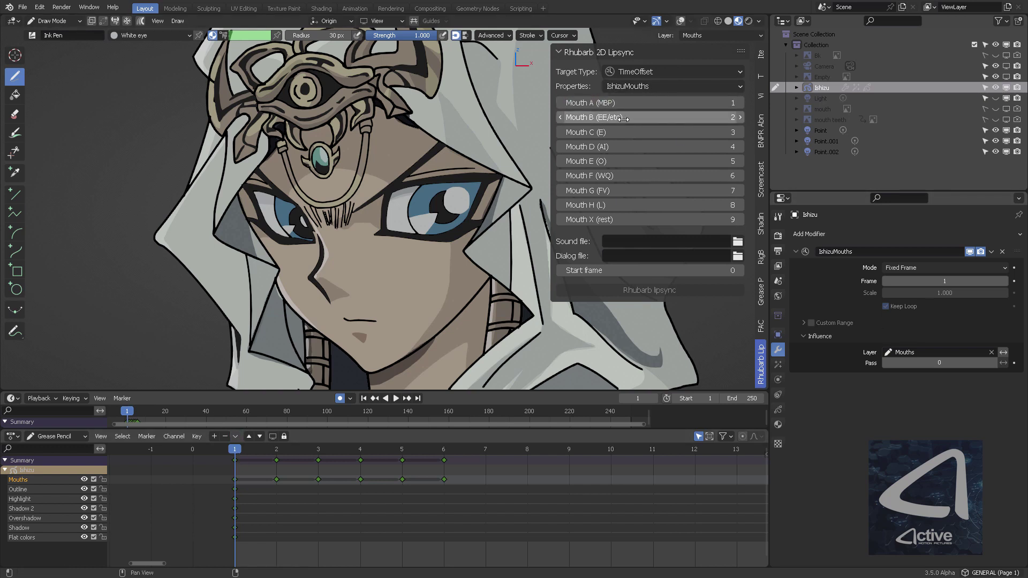
Check the mouths on frames 2 and 6, then set Mouth G (FV) to frame 3.
click(261, 451)
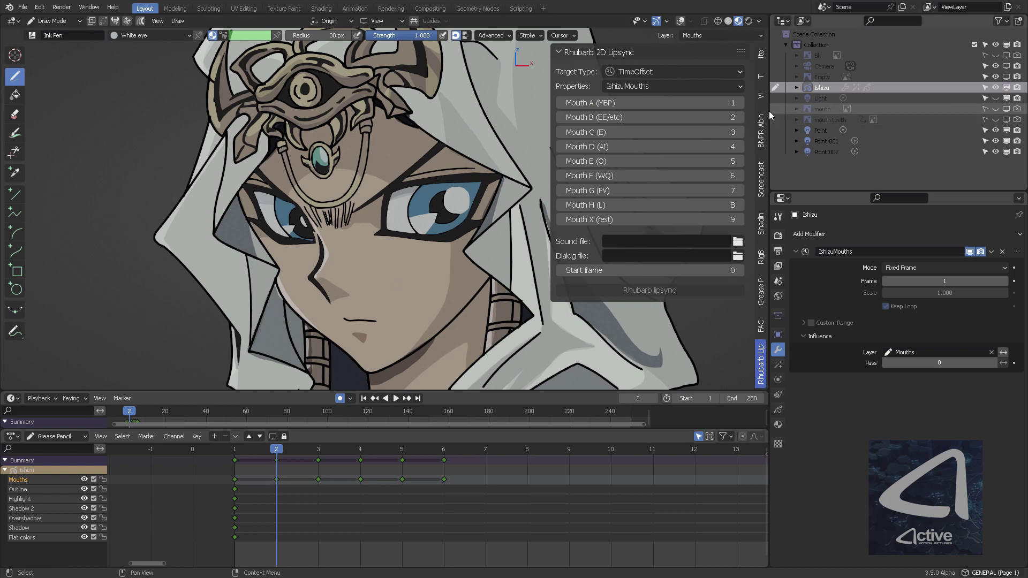
key(Right)
key(Right)
key(Right)
key(Right)
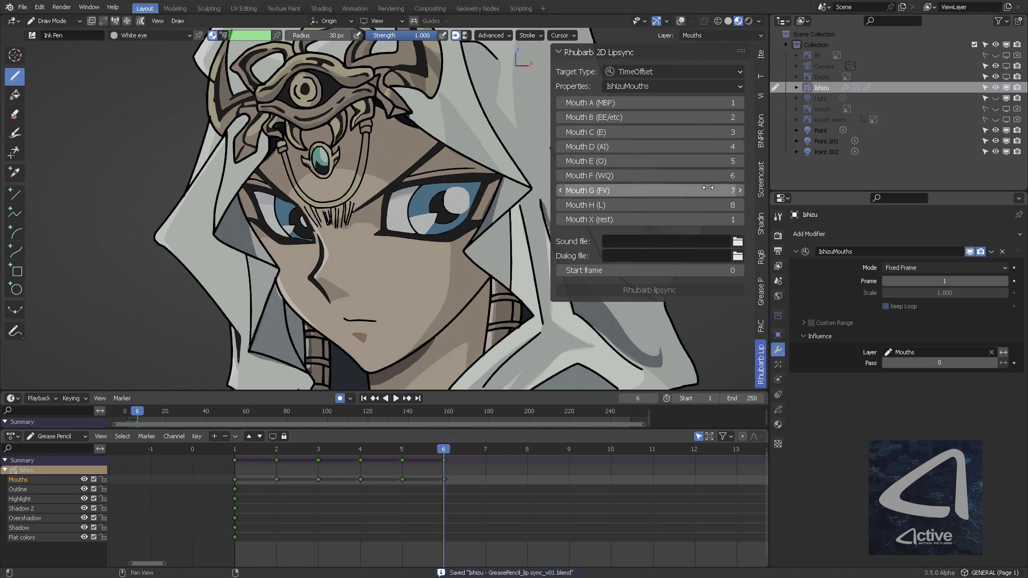
click(588, 191)
text(4)
key(Return)
click(561, 190)
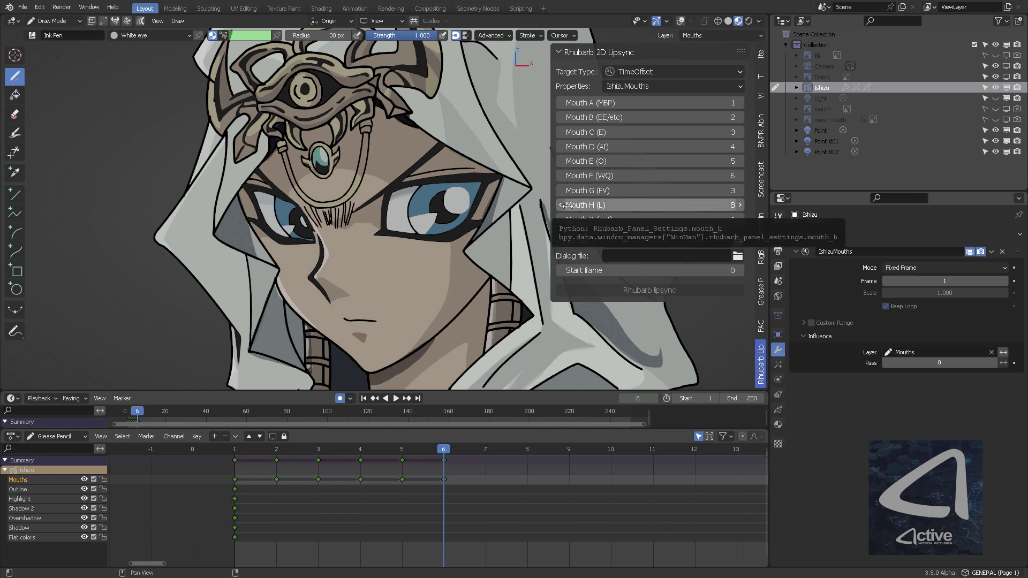
Set Mouth H (L) to 4, Mouth F (WQ) to 4 and Mouth E (O) to 6.
click(560, 205)
click(560, 205)
click(560, 205)
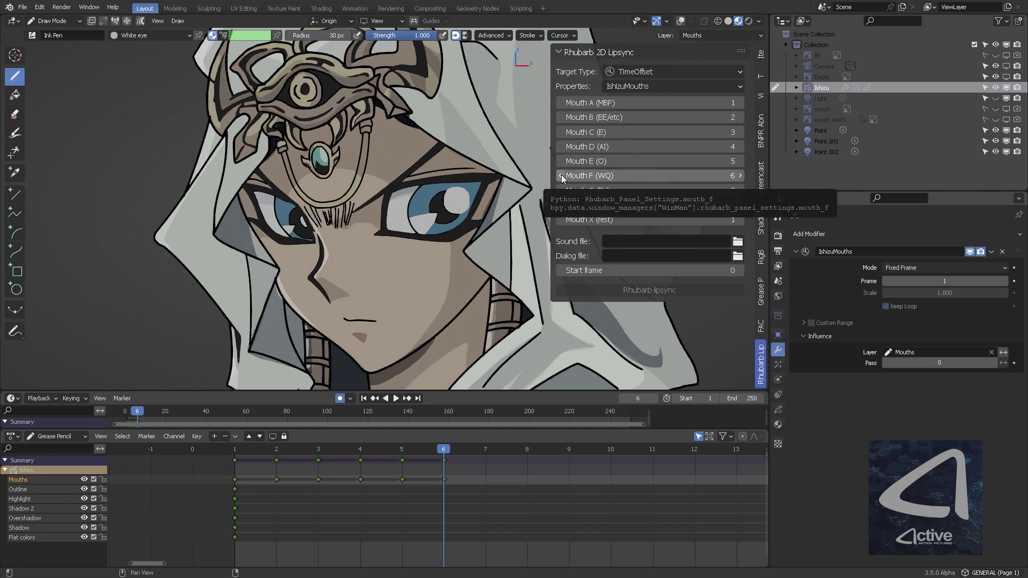
click(561, 176)
click(561, 175)
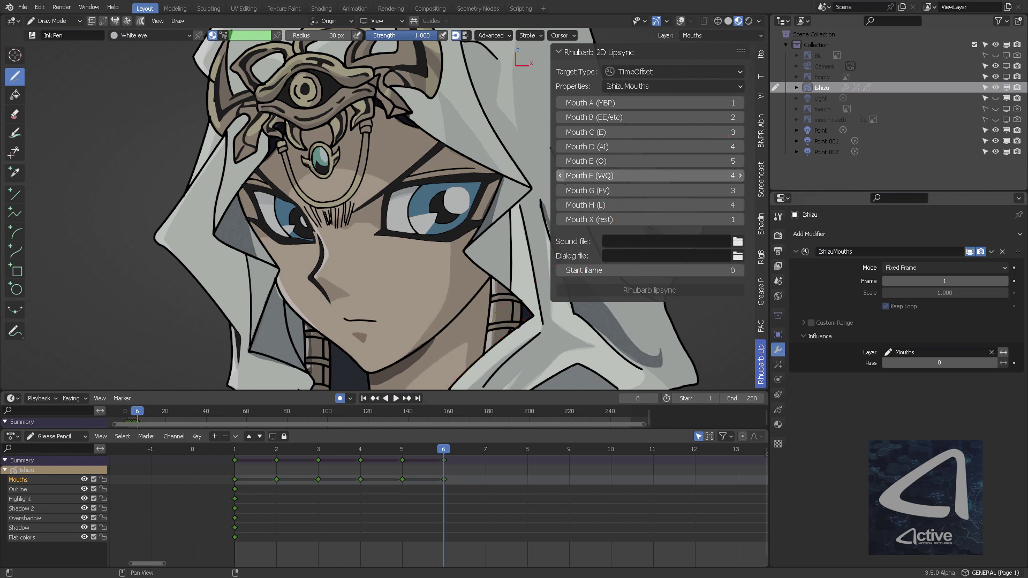
click(740, 162)
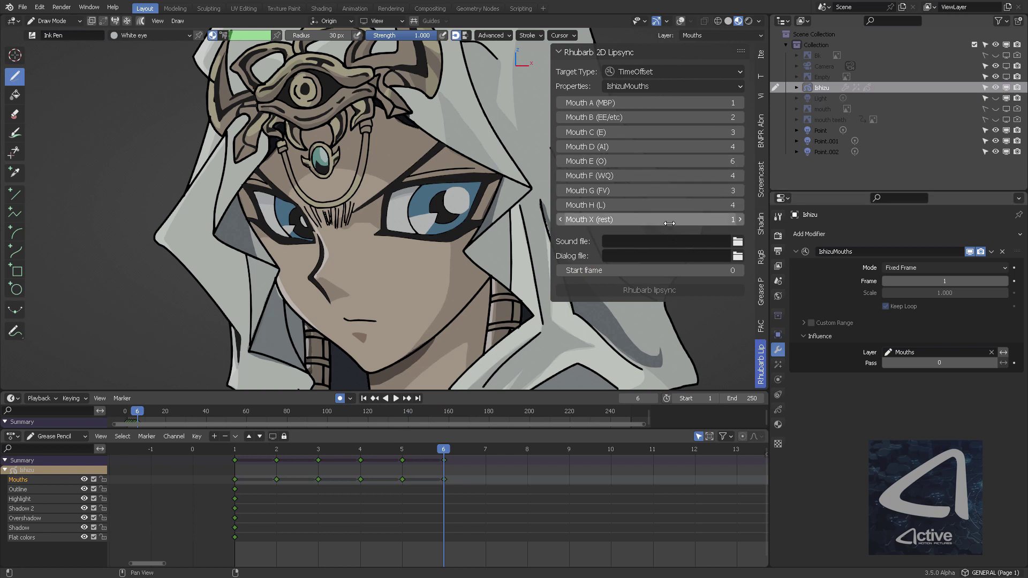
Load Ishizu_Destiny.wav as the lip-sync sound, preview the talking mouth, and return to frame 1.
click(737, 241)
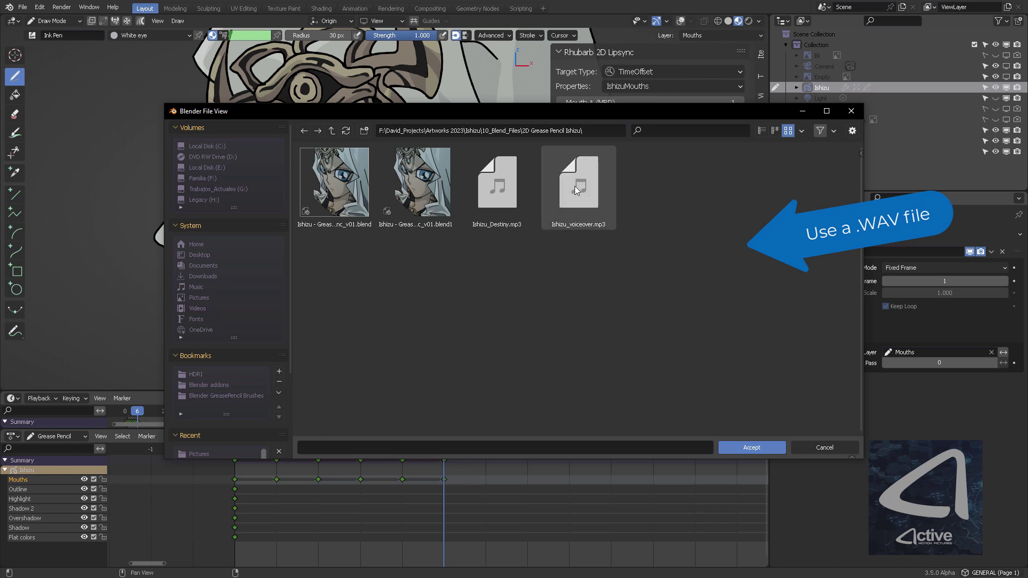
click(498, 185)
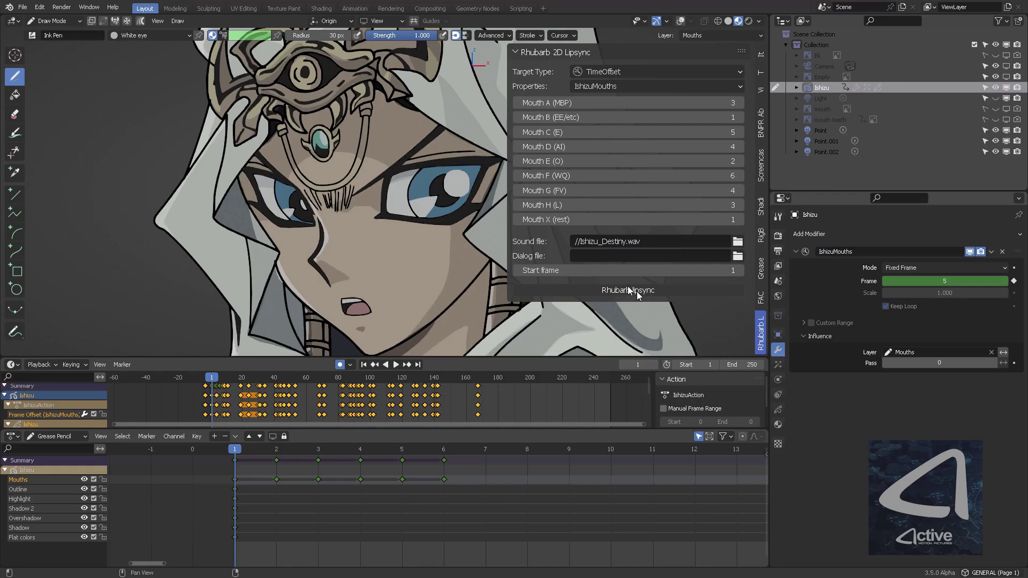
click(396, 365)
click(397, 365)
click(364, 365)
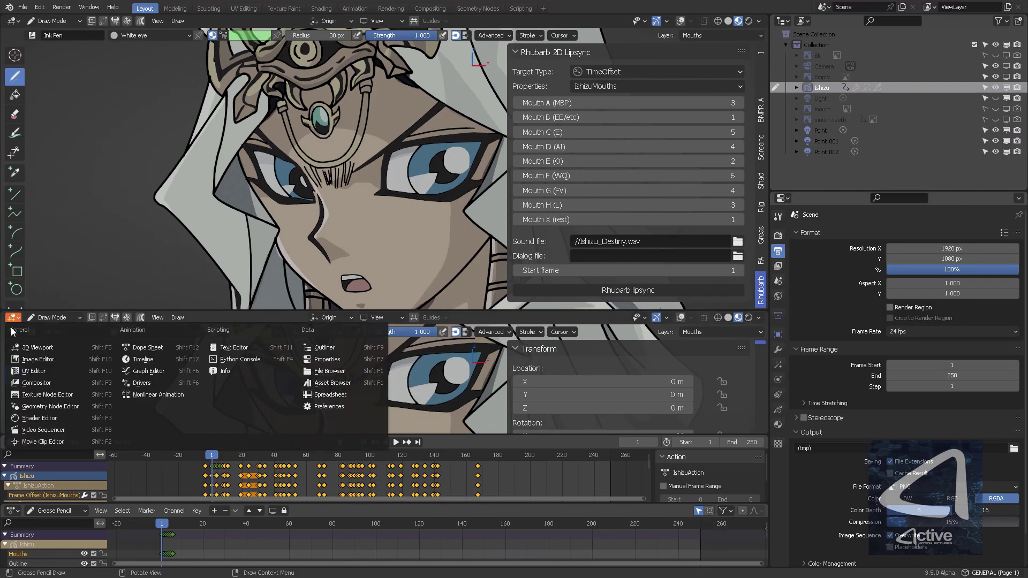
Turn the lower area into a resized Video Sequencer and drop Ishizu_Destiny.wav into channel 1.
click(62, 431)
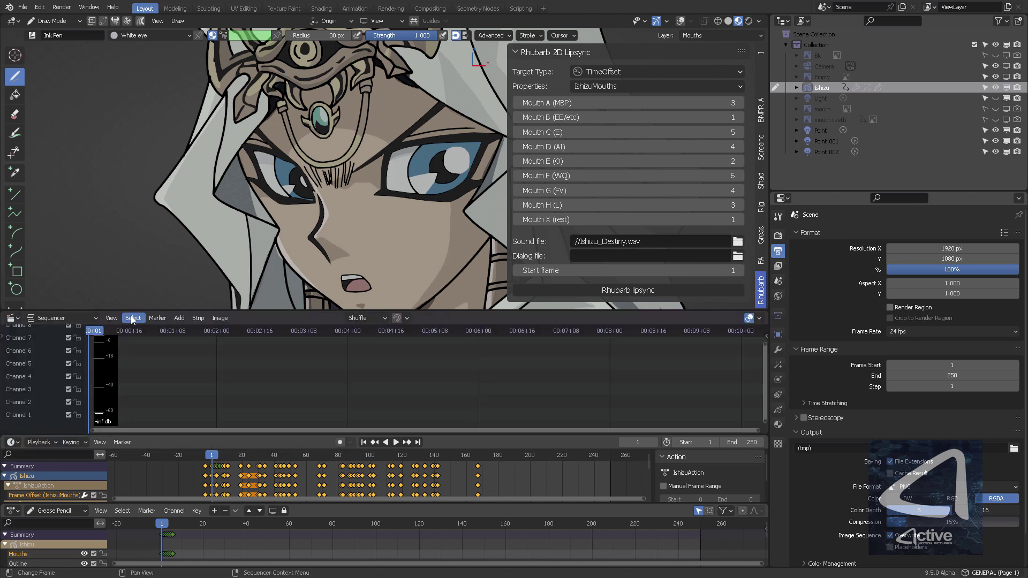
drag(131, 311, 131, 264)
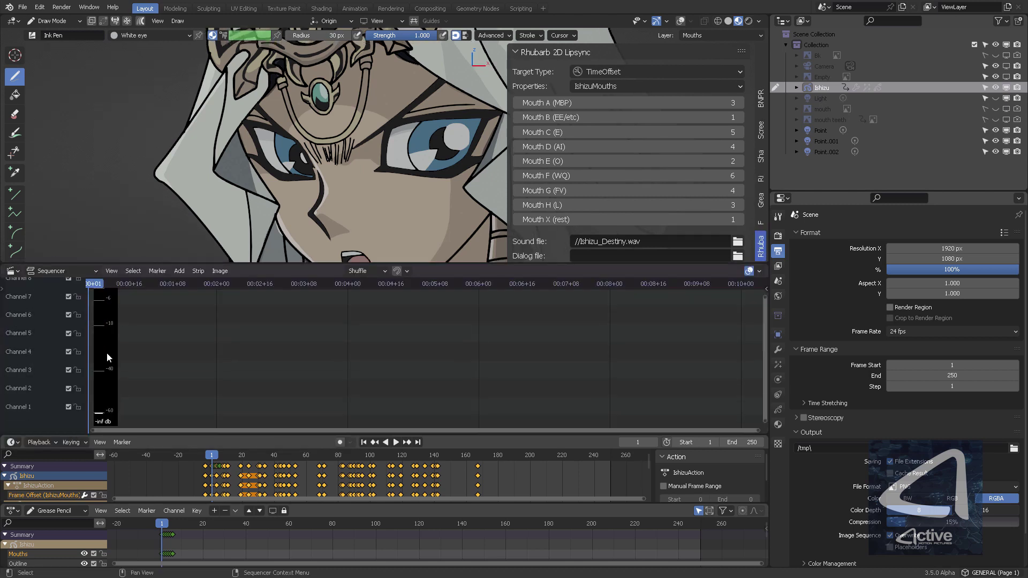
key(alt+Tab)
click(589, 233)
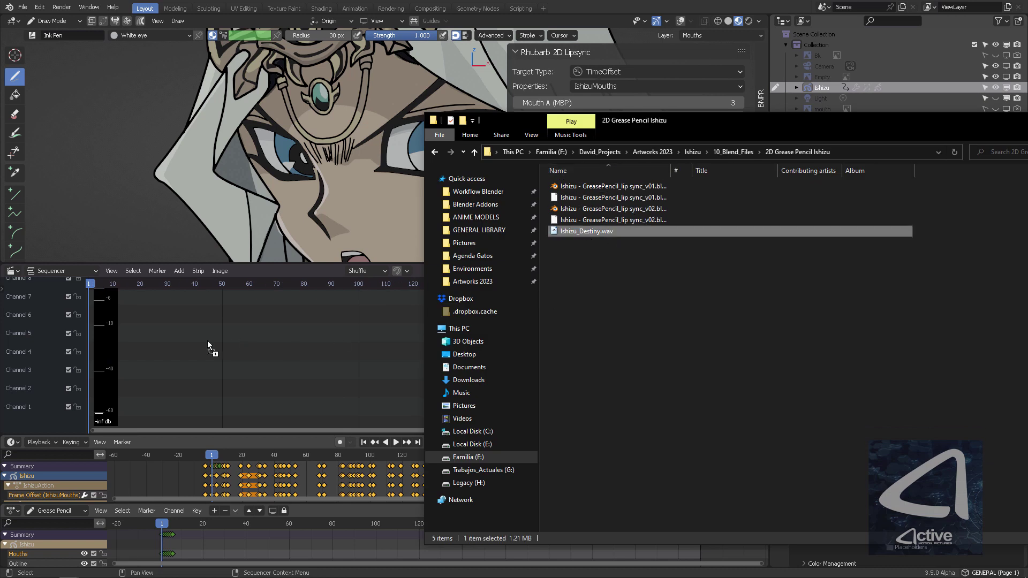
drag(182, 350, 183, 349)
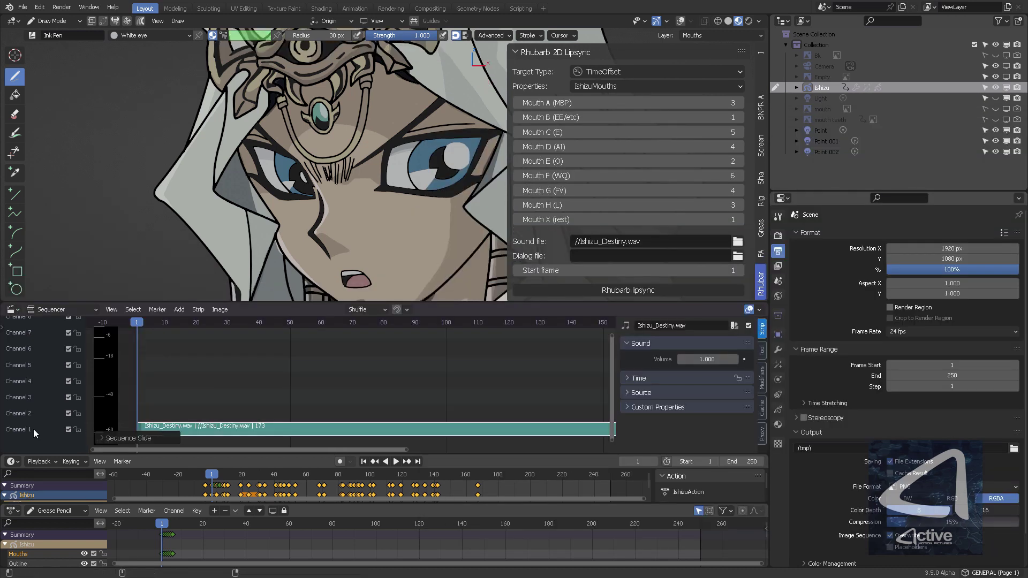
Rename sequencer channel 1 to 'Voice Over Ishizu'.
double_click(27, 429)
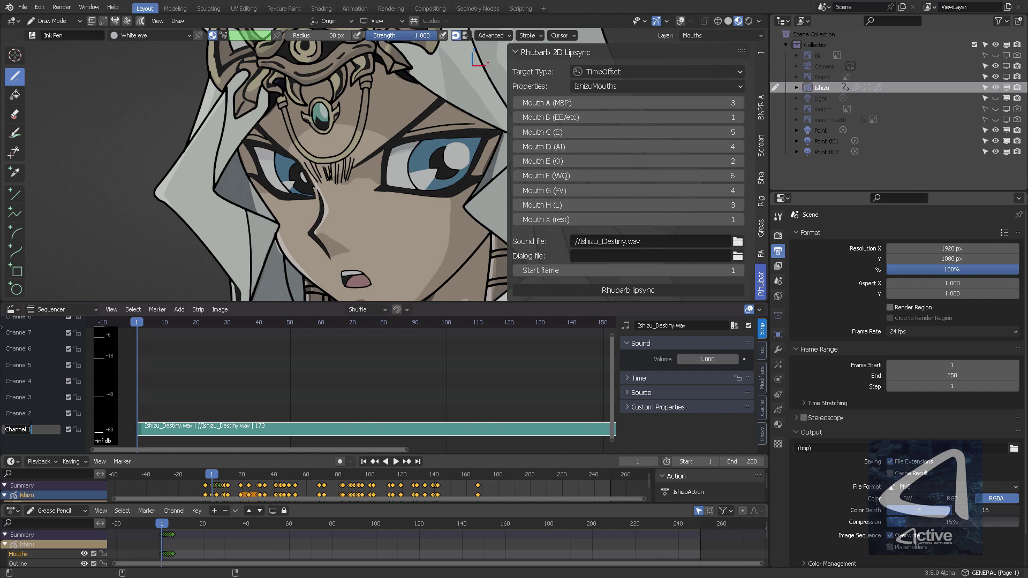
text(Voice Over Ishizu)
key(Return)
Set the sequencer overlay Waveform Display to Waveforms On for the voice strip.
click(761, 350)
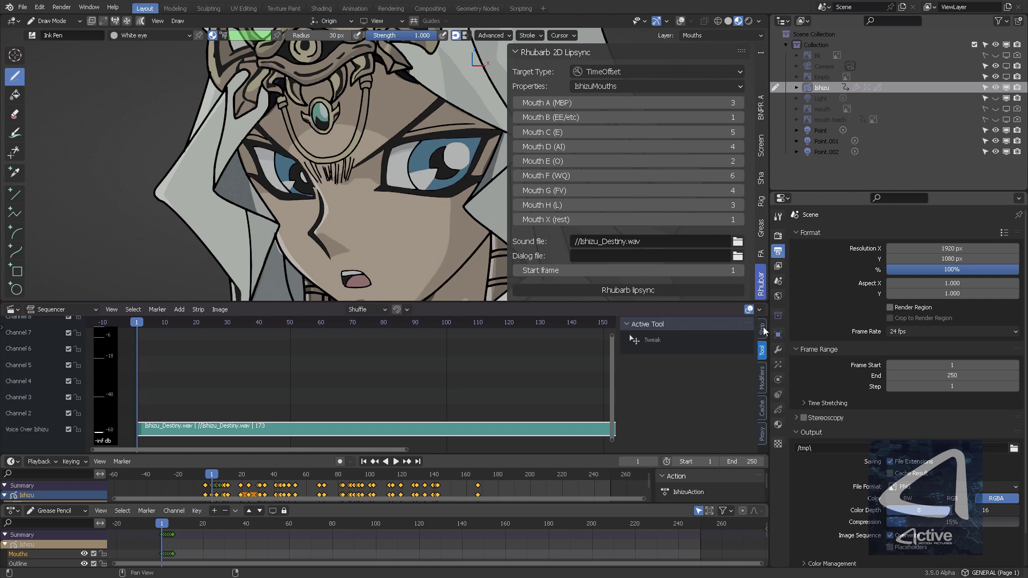
click(759, 310)
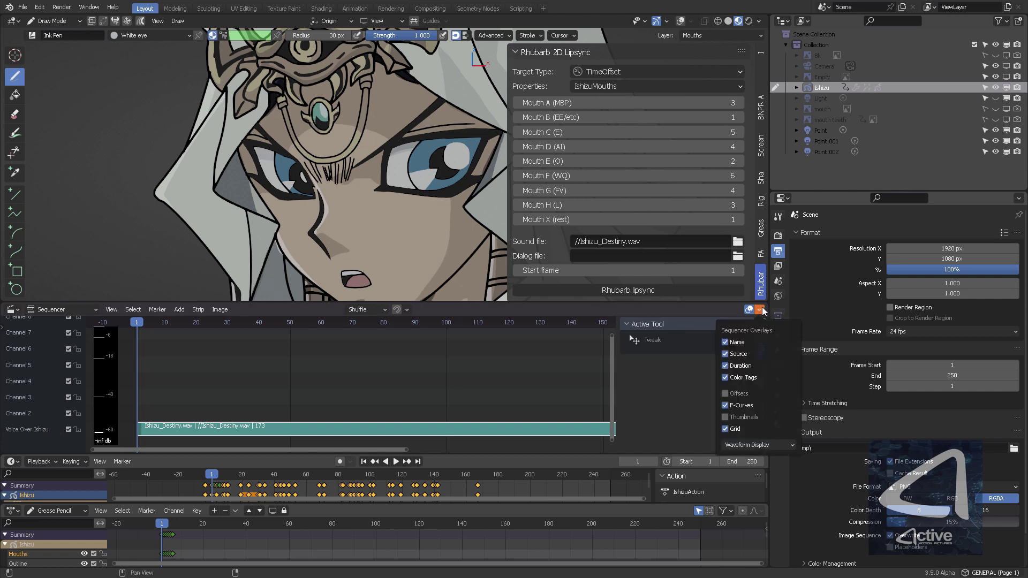
click(759, 444)
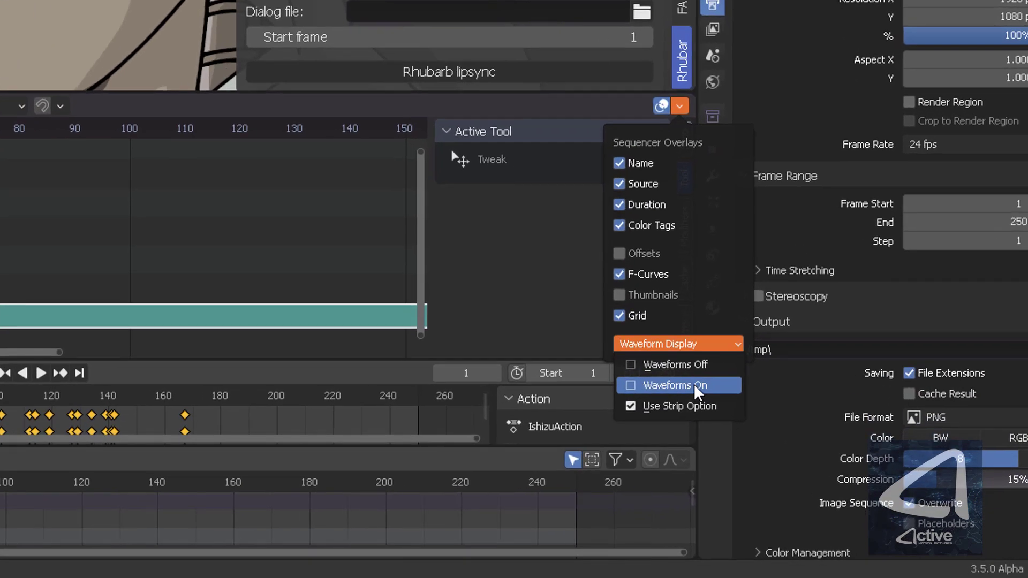
click(732, 456)
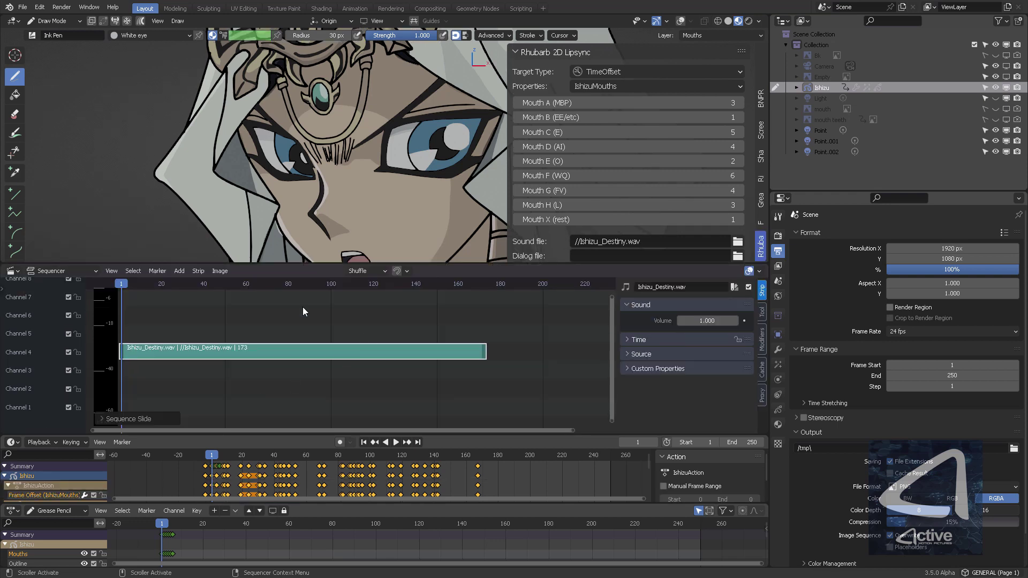
Enlarge the 3D viewport and enable audio scrubbing in the Playback settings.
drag(210, 264, 210, 303)
click(12, 442)
click(138, 483)
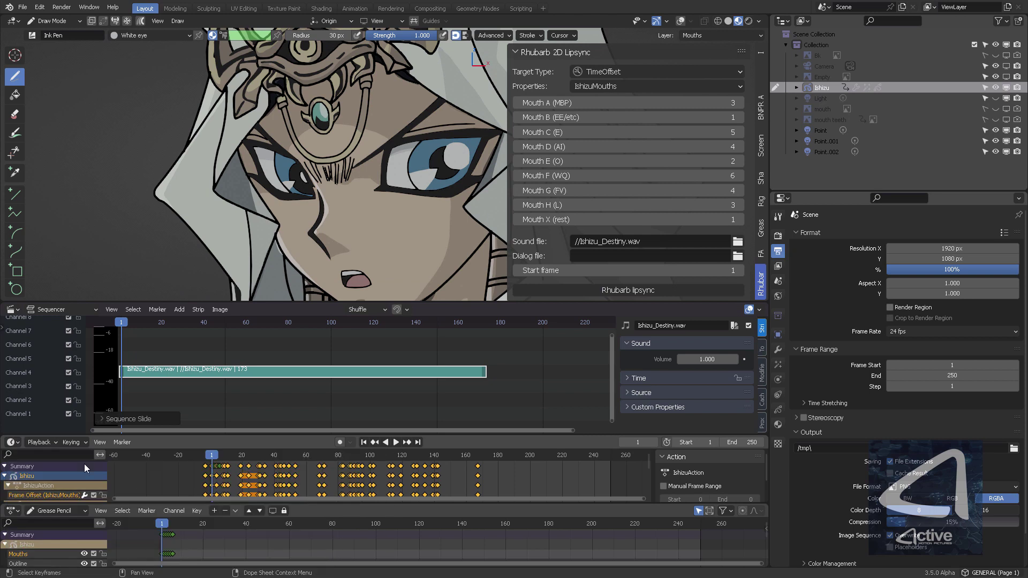
click(47, 442)
click(88, 245)
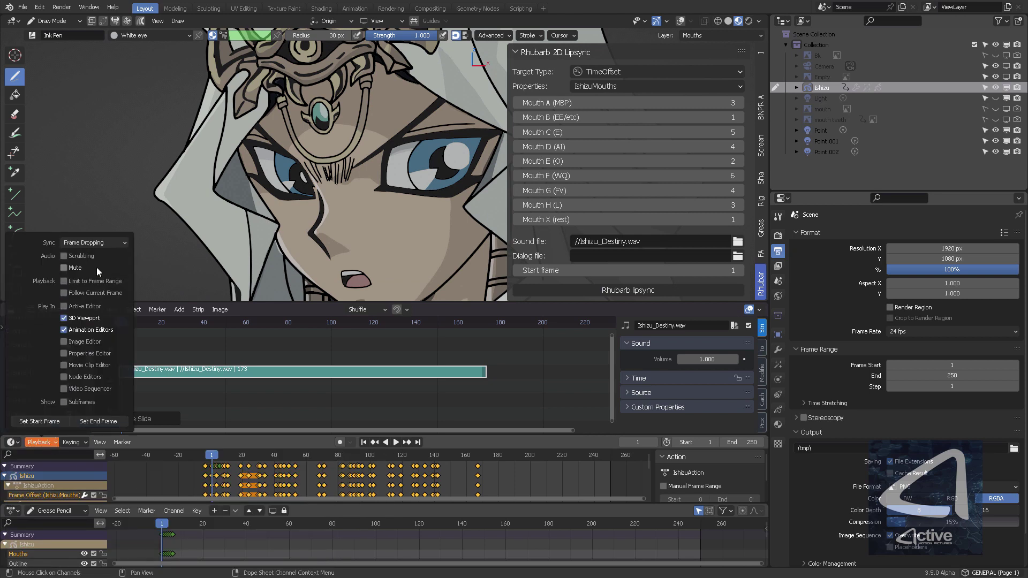
click(65, 256)
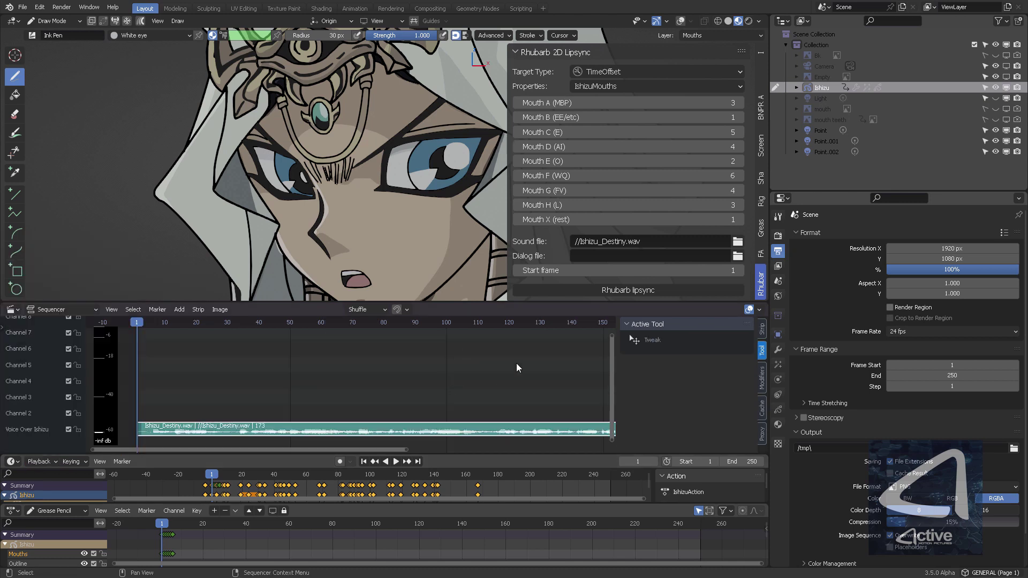
Play the voice track with the mouth animation from the start, scrubbing to frame 160.
key(n)
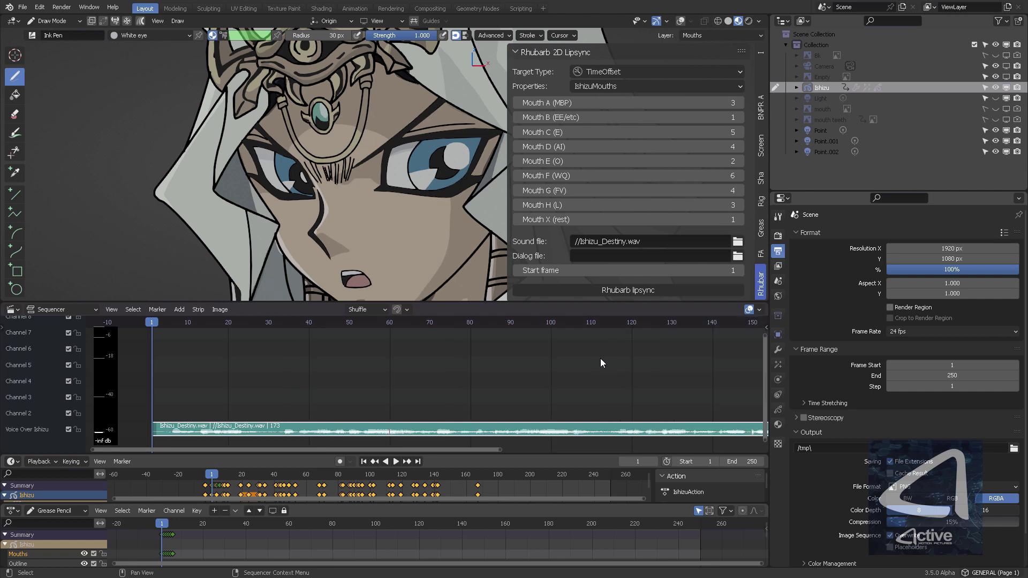
key(Home)
click(227, 323)
key(space)
drag(397, 324, 645, 322)
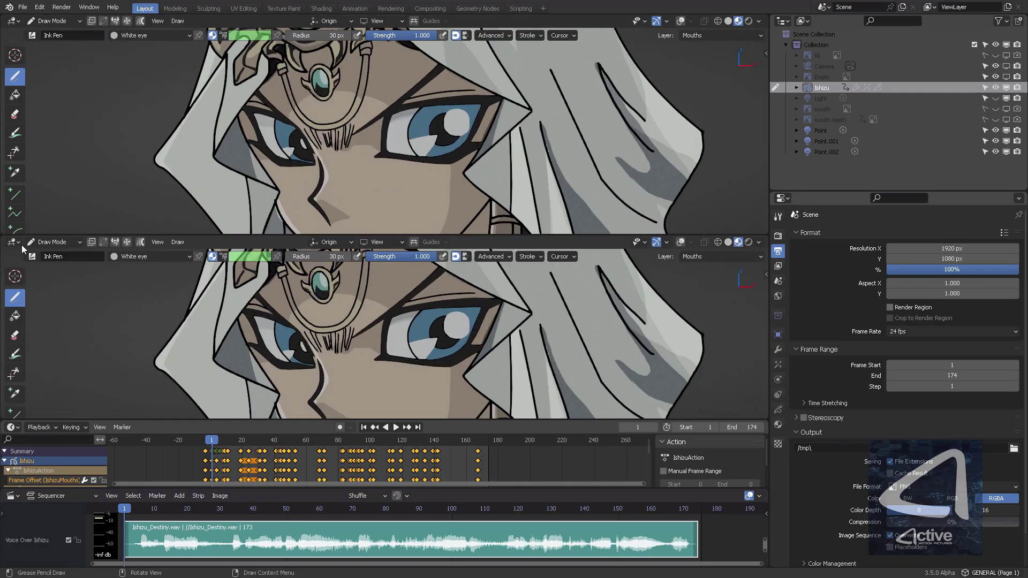
Make the lower area a Compositor and maximise it full screen.
click(12, 242)
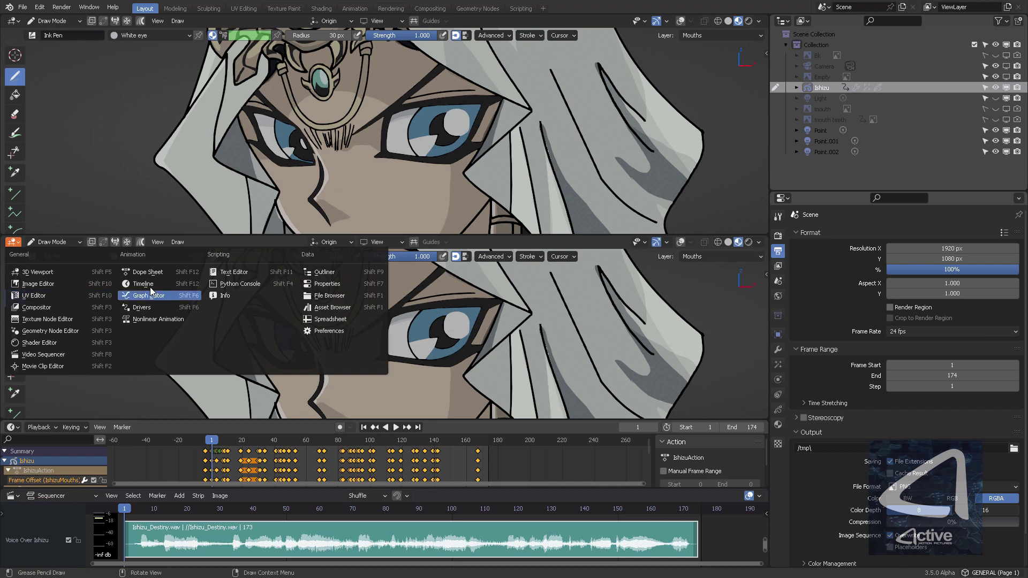
click(38, 308)
scroll(471, 287, up, 5)
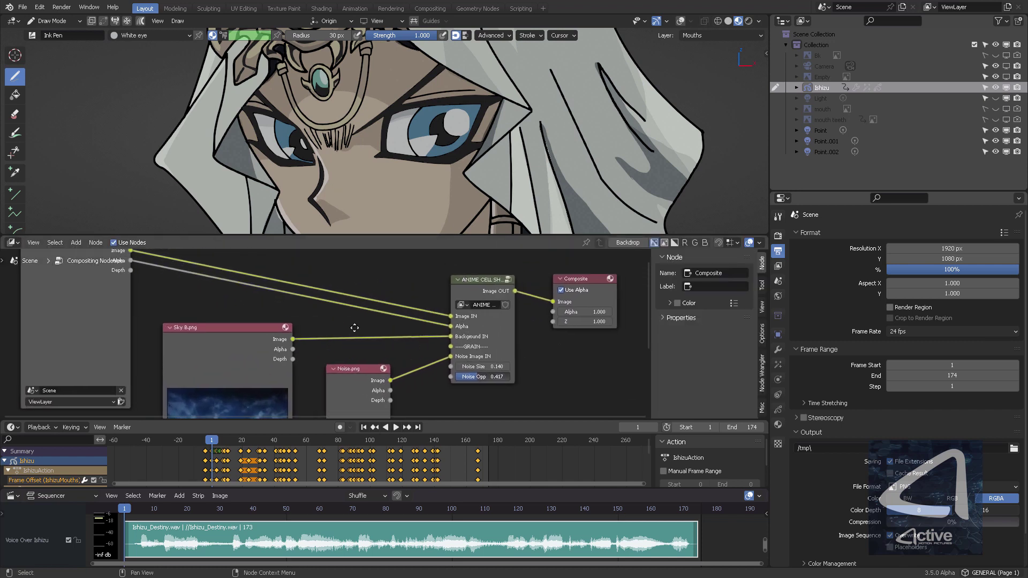
key(ctrl+space)
Tidy the Composite, ANIME CELL SHADING, Sky B.png and Noise.png nodes into a neat layout.
middle_drag(883, 177, 634, 173)
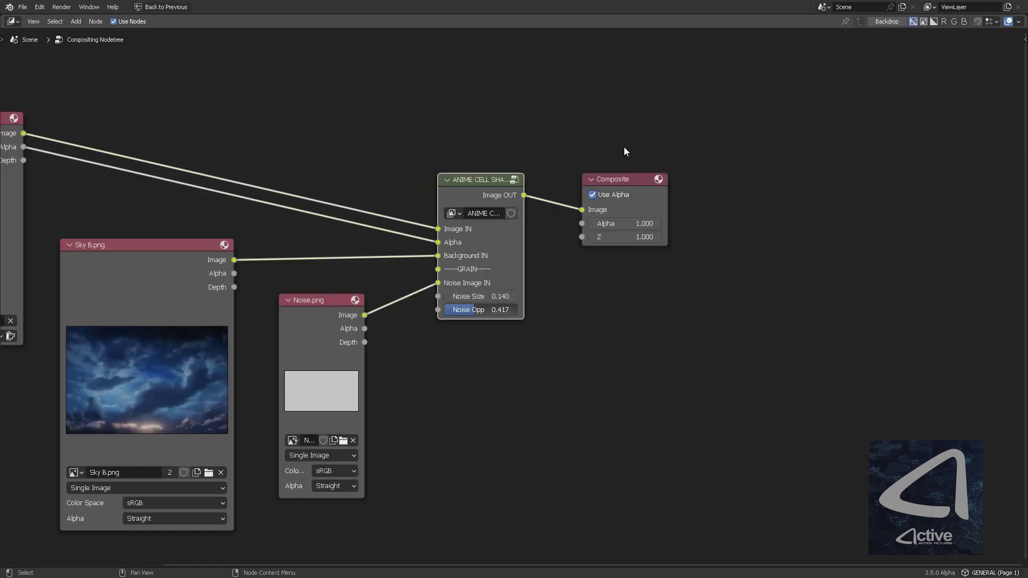
drag(633, 172, 778, 165)
drag(523, 236, 582, 236)
key(Home)
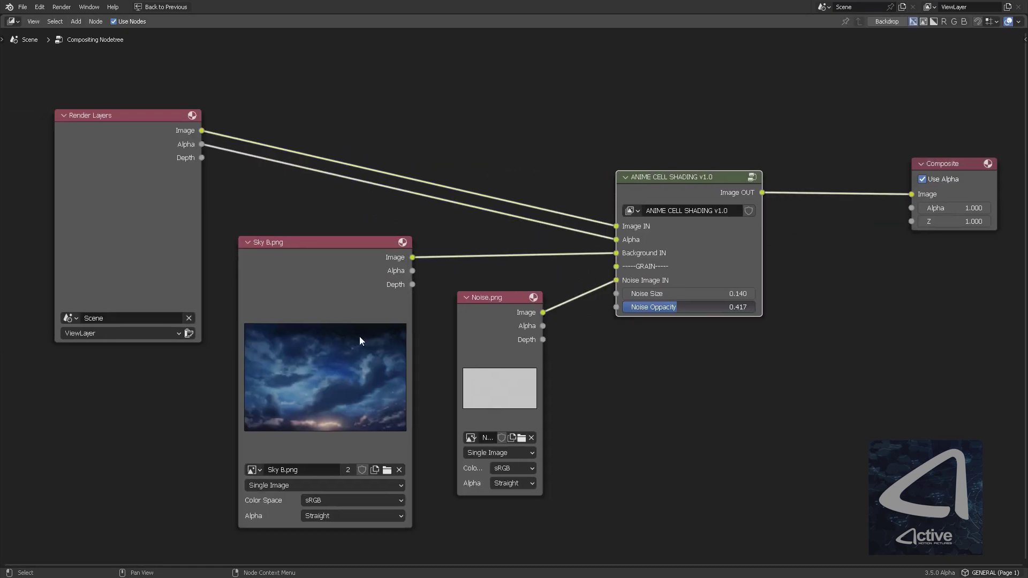
drag(328, 260, 342, 271)
drag(503, 298, 496, 298)
drag(948, 163, 863, 163)
Restore the normal layout and switch the viewport to Rendered shading.
key(ctrl+space)
click(748, 22)
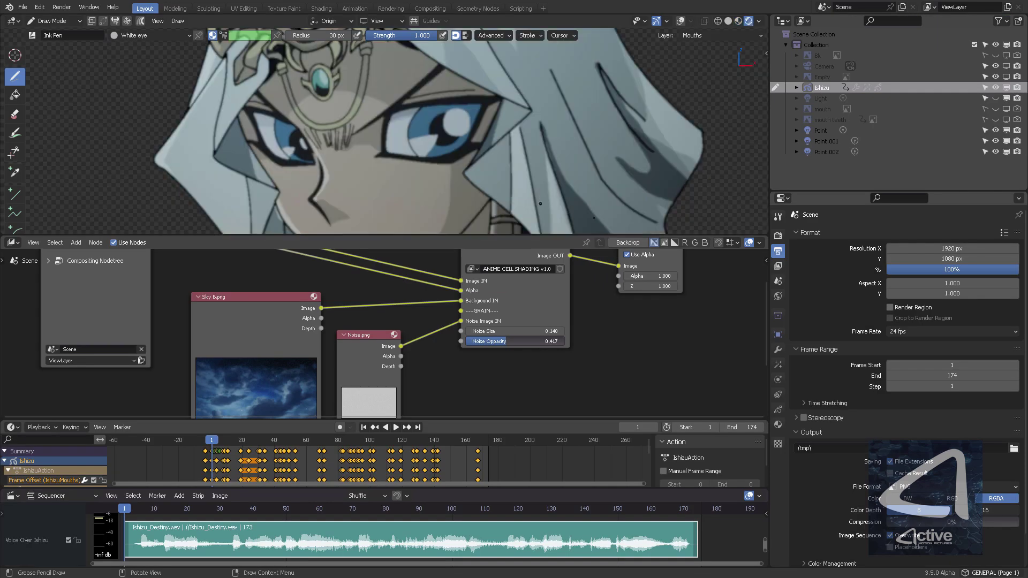
mouse_move(682, 328)
middle_down()
mouse_move(666, 325)
mouse_move(675, 361)
middle_up()
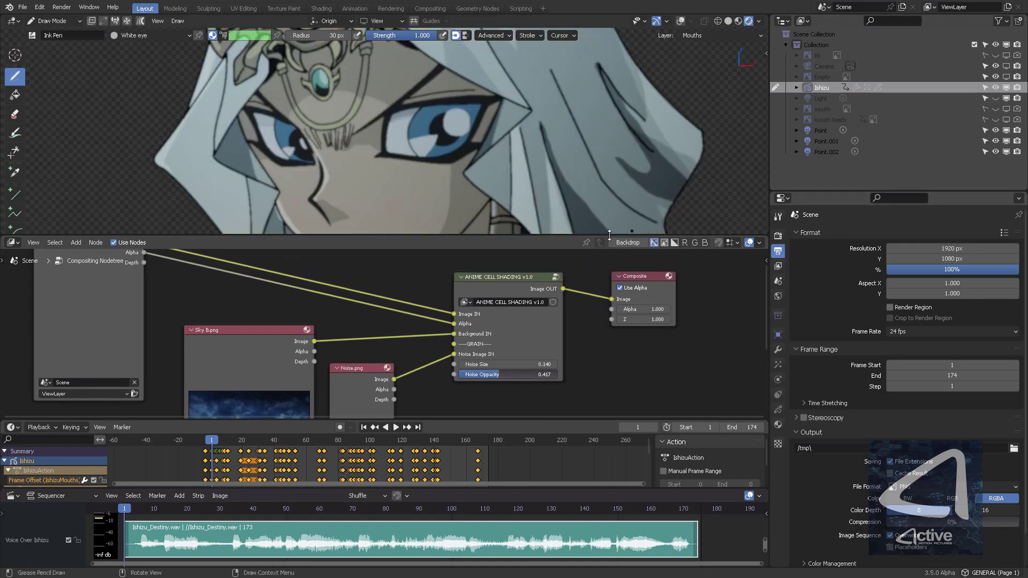
right_click(567, 239)
click(552, 235)
click(759, 22)
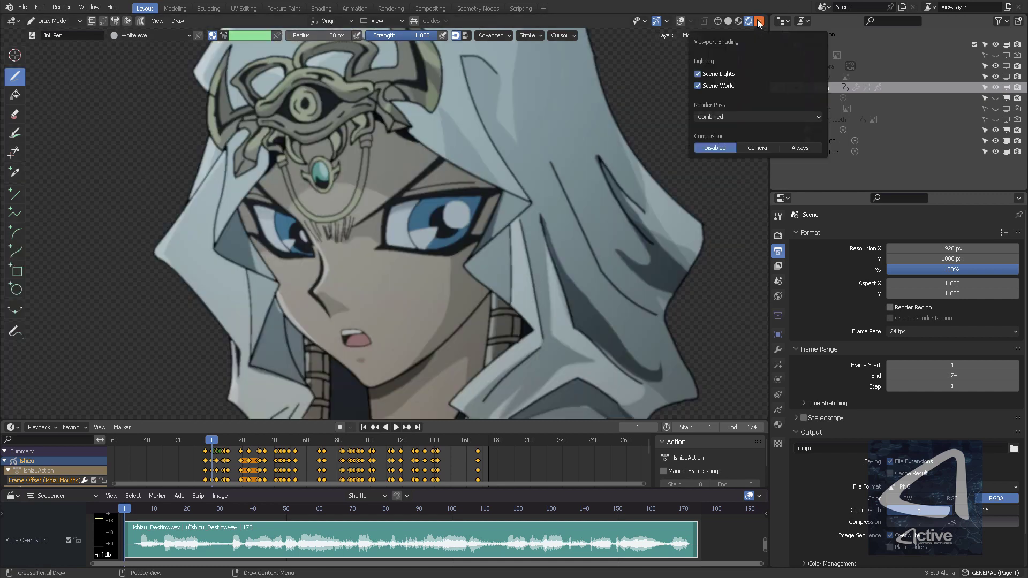
click(795, 148)
key(space)
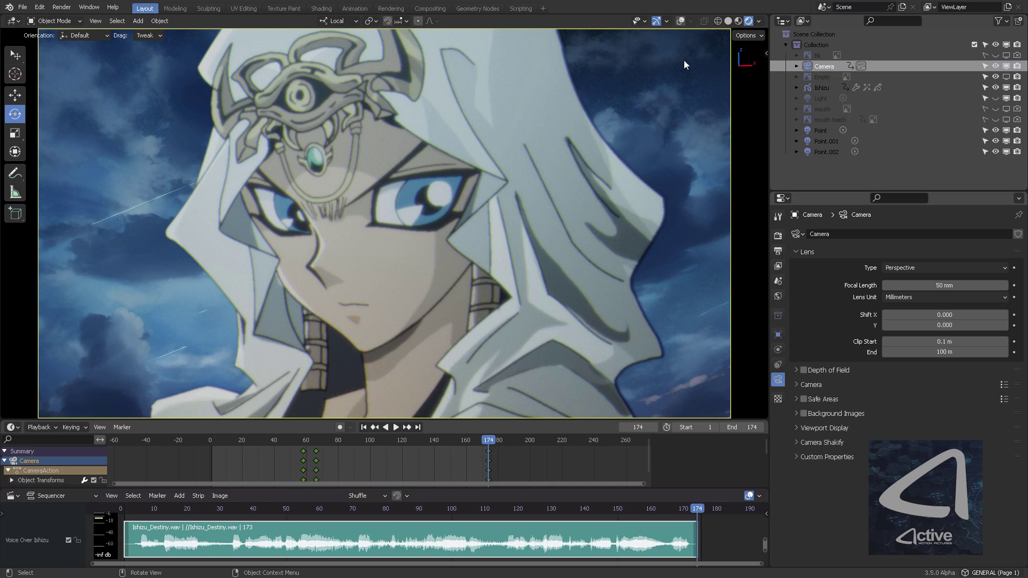
click(738, 21)
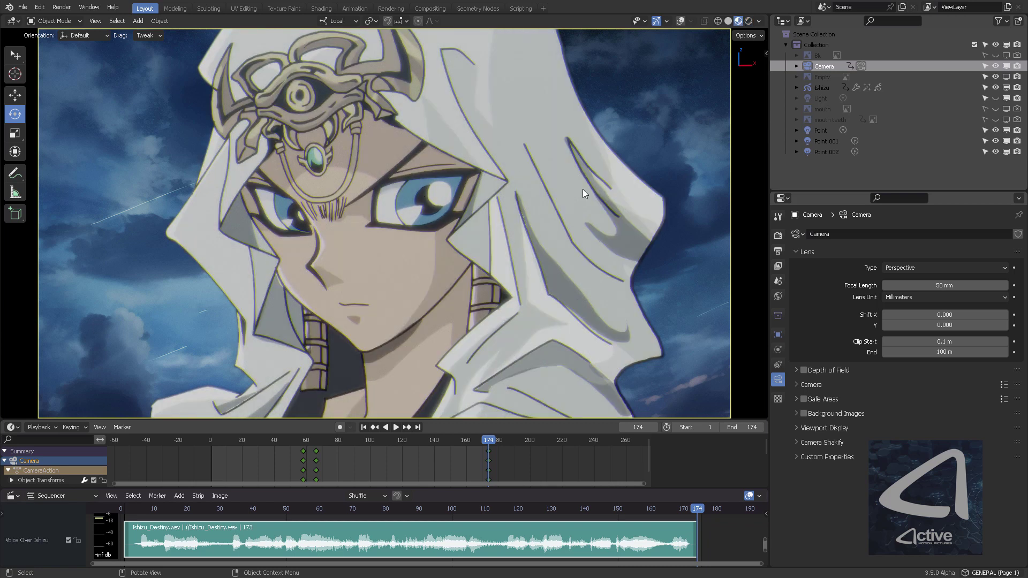
click(729, 21)
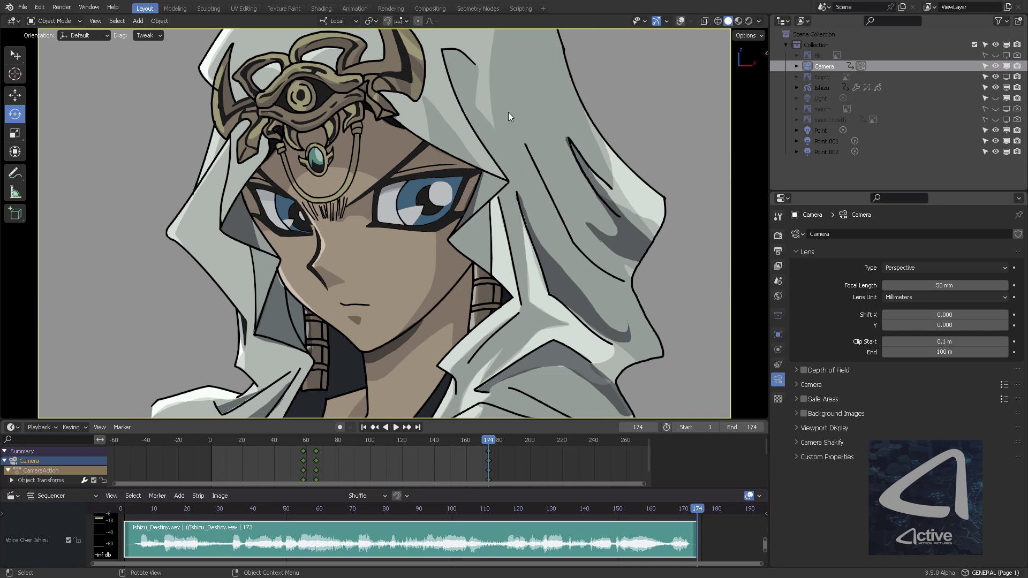
click(738, 21)
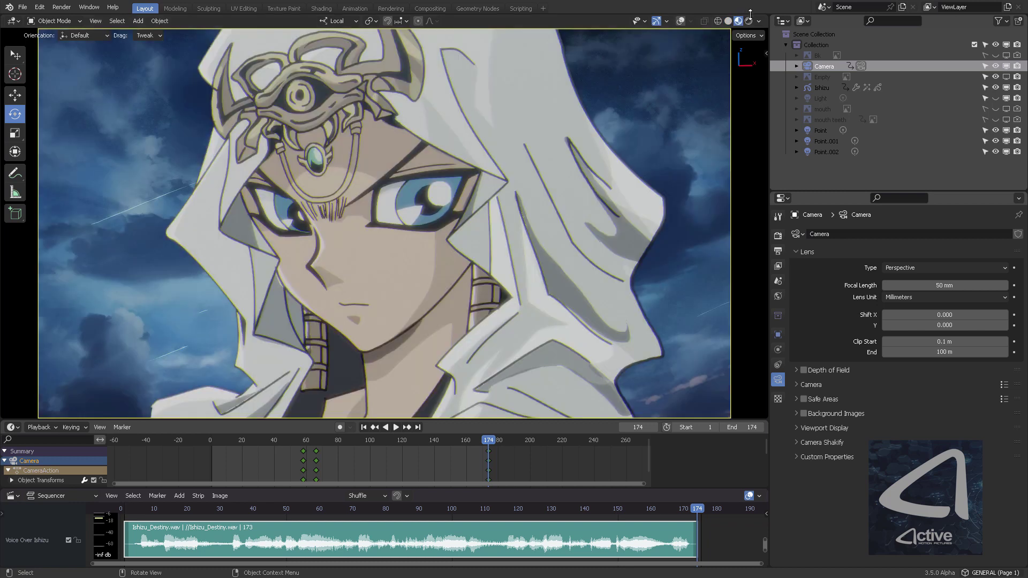
click(748, 20)
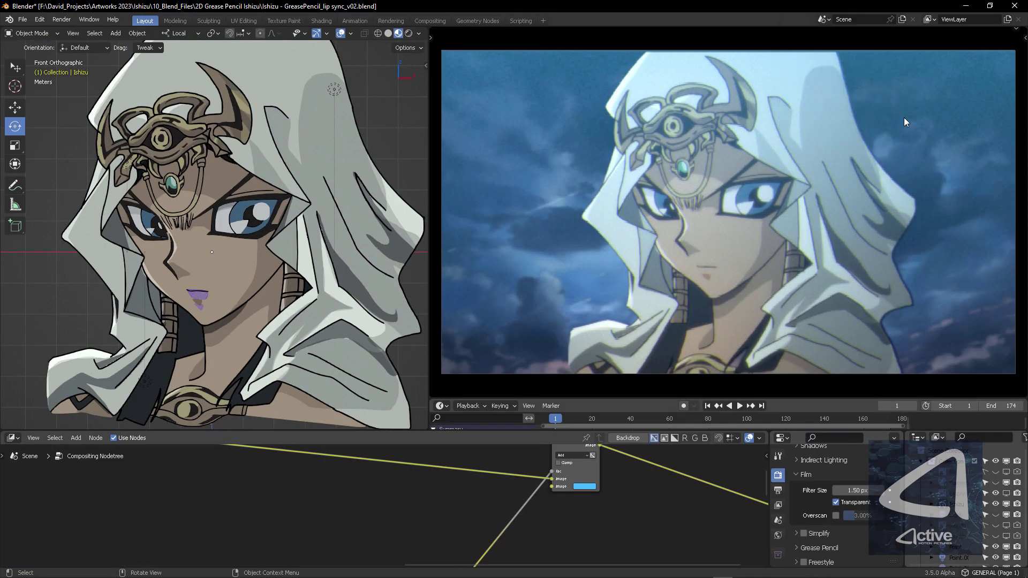
Move a point light around the character and tint its colour pale yellow.
click(740, 406)
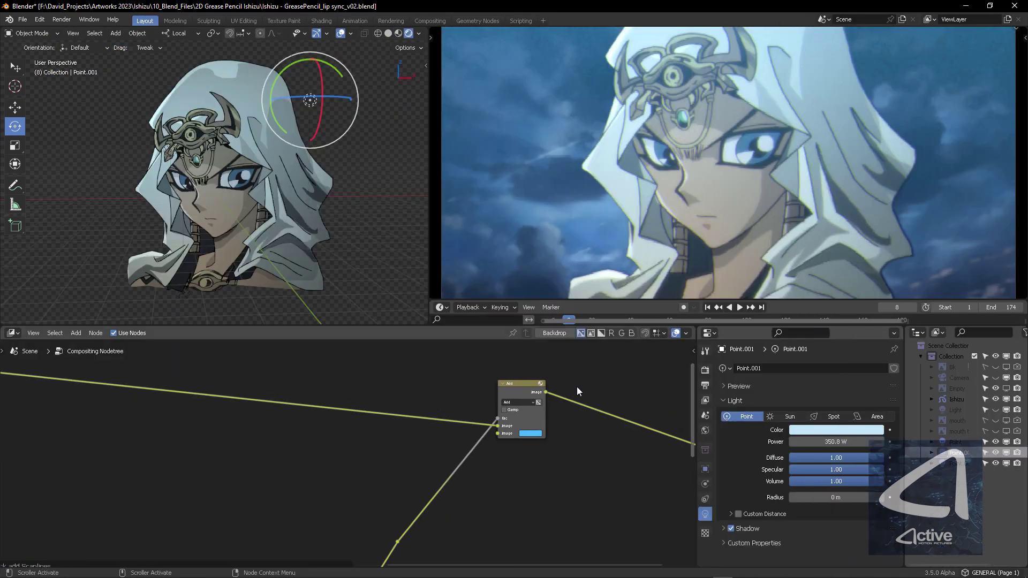
middle_drag(577, 386, 480, 397)
key(g)
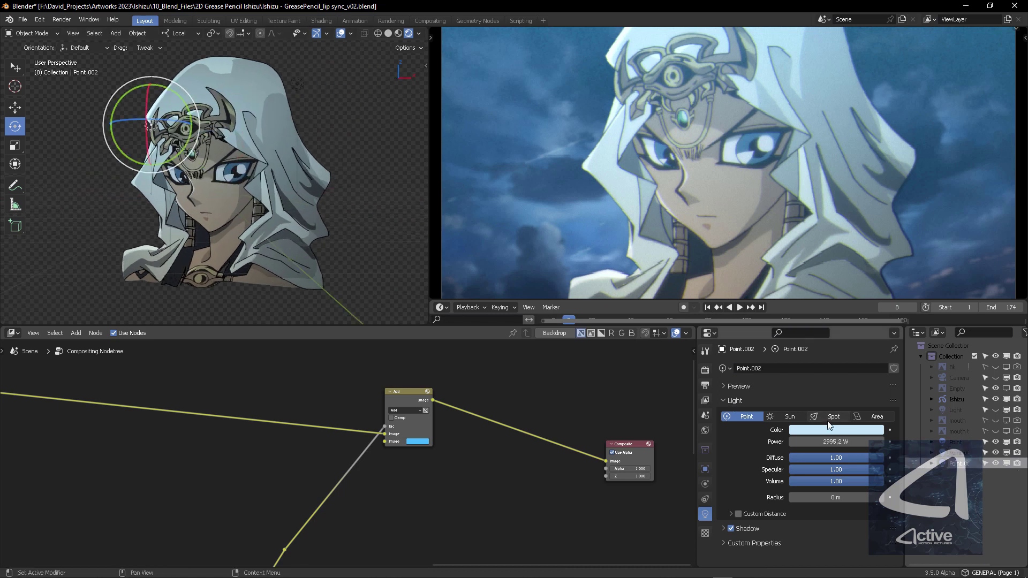
click(819, 432)
drag(827, 332, 832, 332)
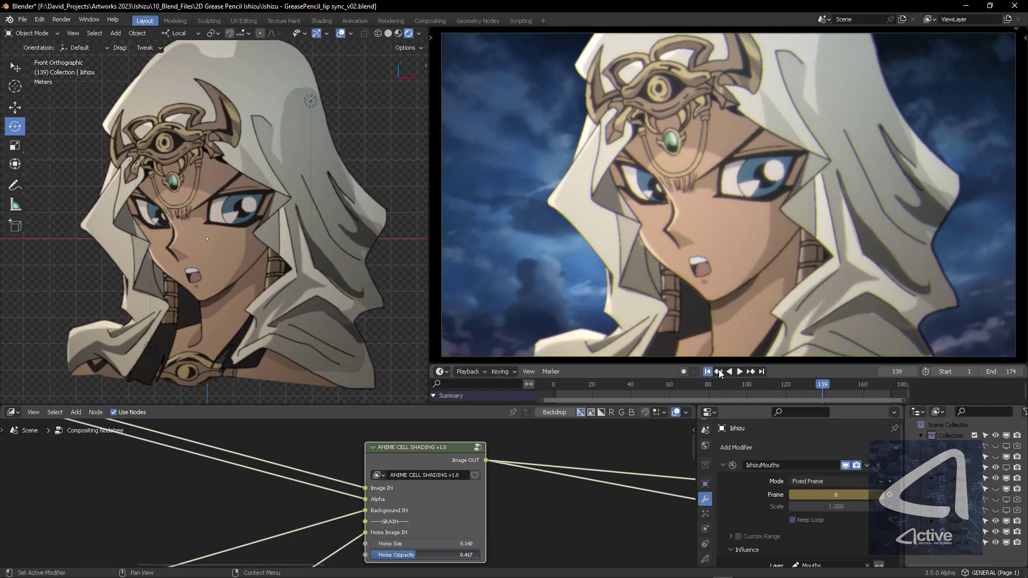
Play the lip-synced animation from frame 1 with cell shading applied.
click(707, 372)
click(738, 372)
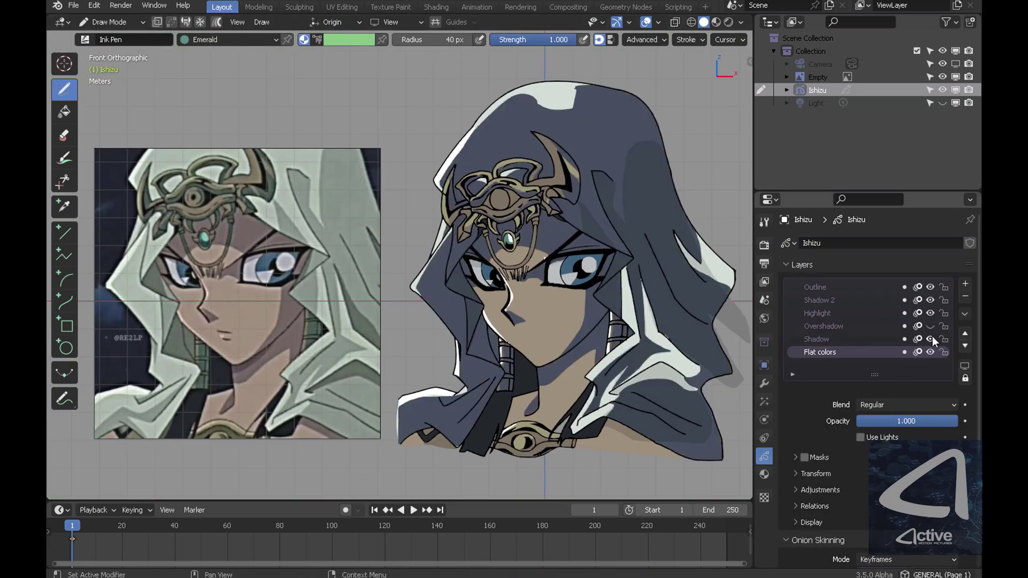
Lower the Shadow layer opacity to 0.538, then reselect the Shadow 2 layer.
drag(921, 421, 899, 420)
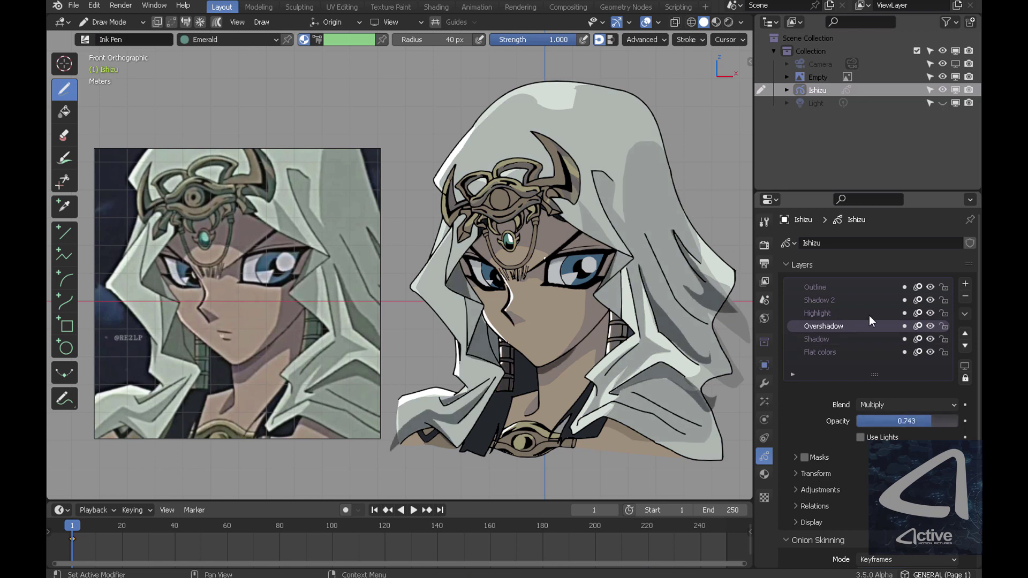
click(891, 336)
click(874, 315)
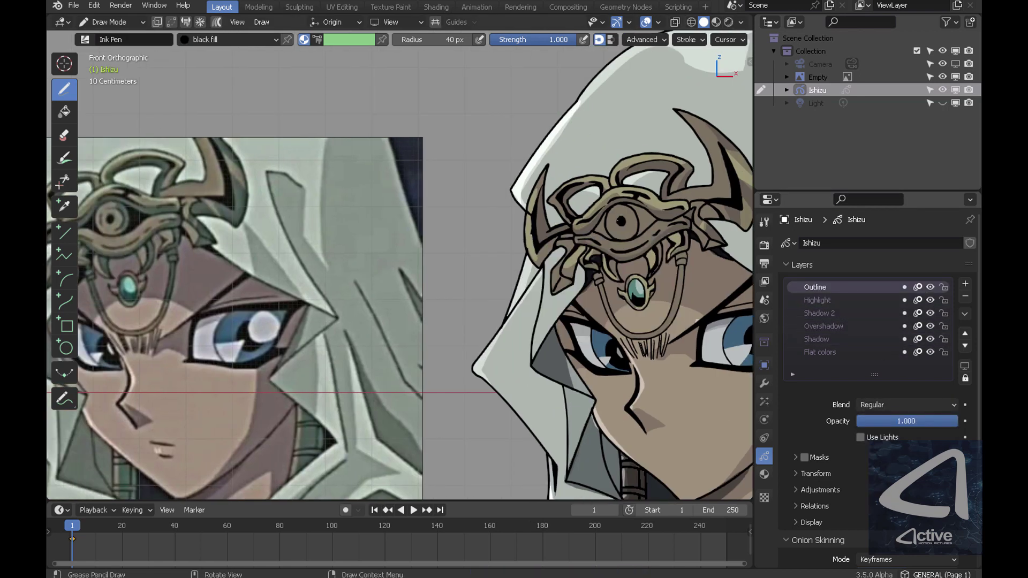
Choose the Bright gold material for filling from the drawing context menu.
right_click(621, 221)
click(610, 230)
right_click(610, 220)
click(584, 316)
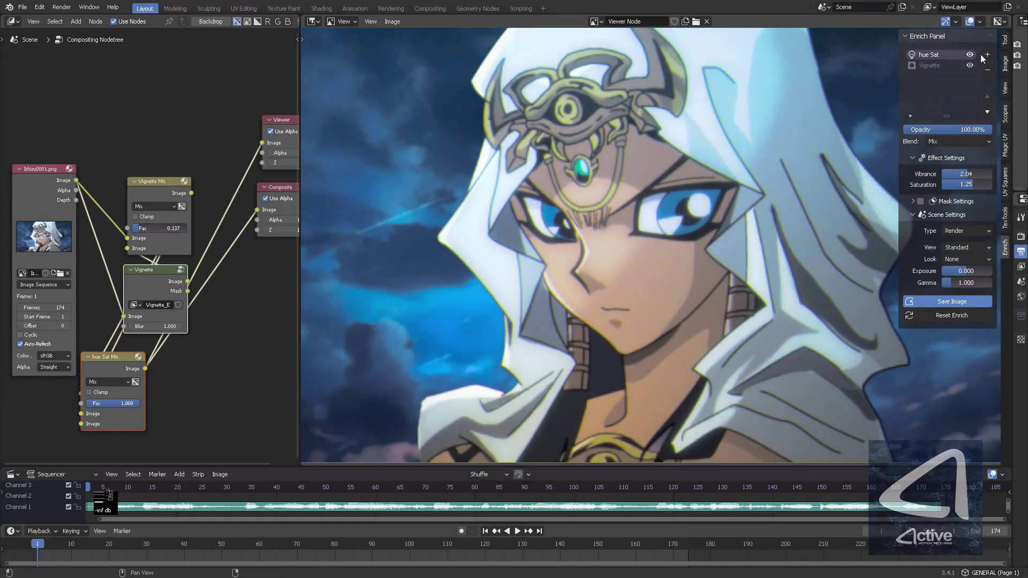
Add an Enrich Lens effect with Chromatic set to 0.200.
click(986, 55)
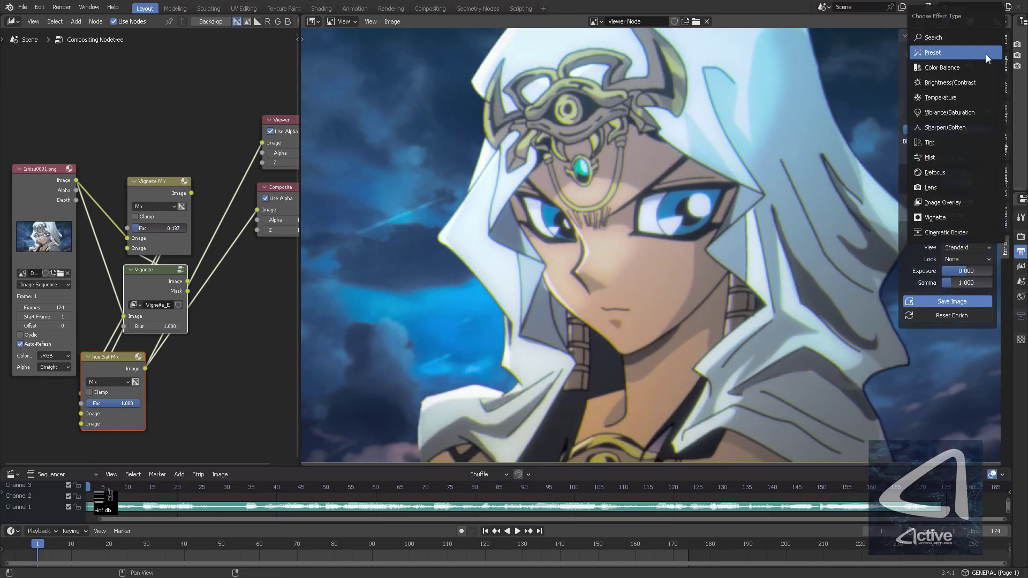
click(974, 191)
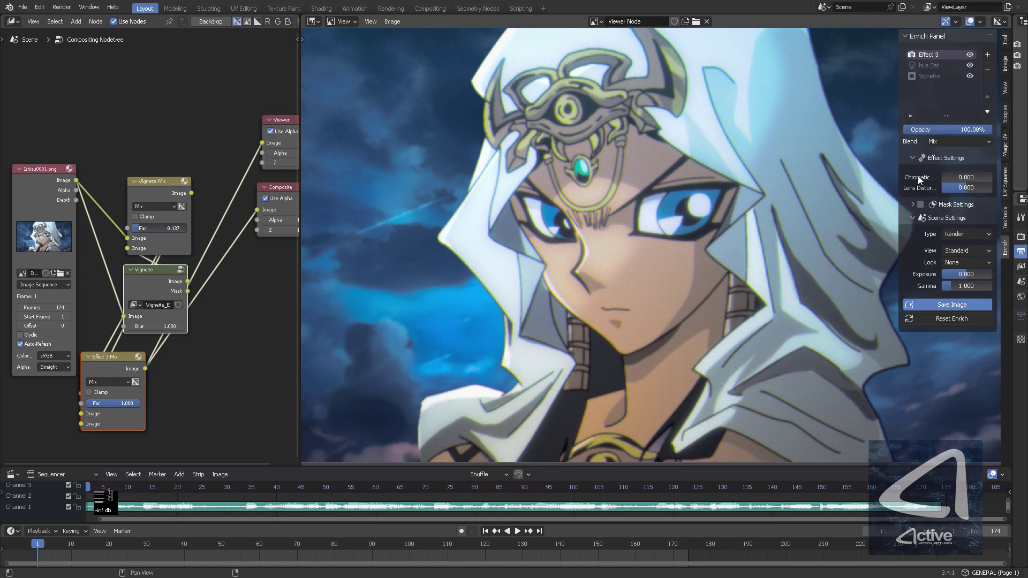
text(1)
key(Return)
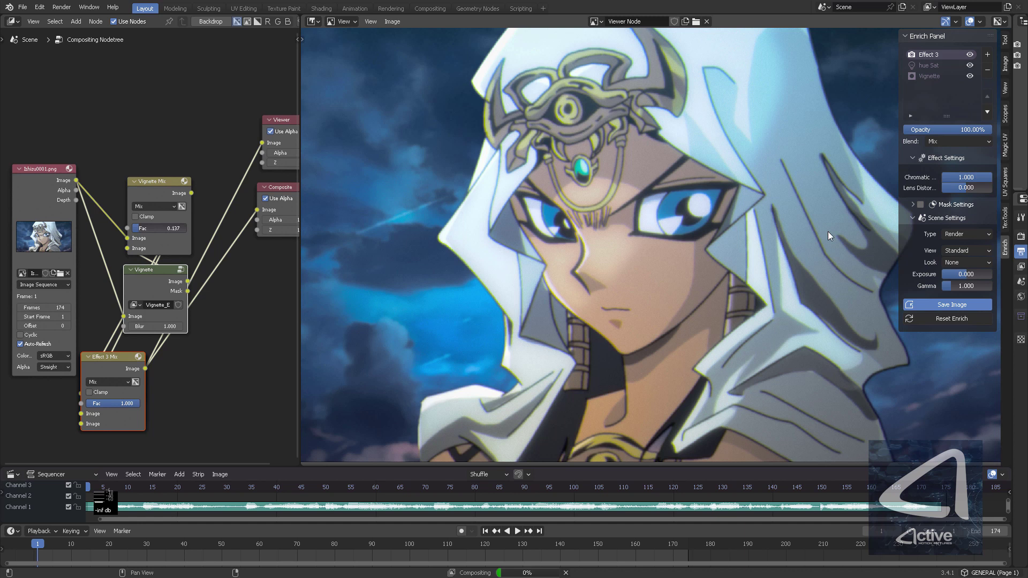
click(959, 177)
text(0.2)
key(Return)
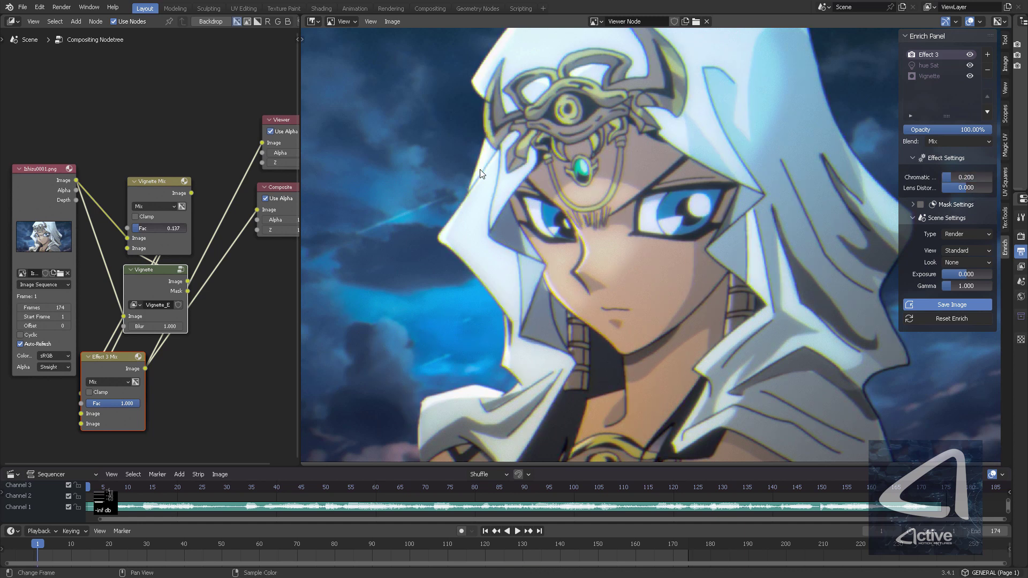
Set the Lens effect's Lens Distortion to 0.010.
scroll(478, 196, up, 2)
scroll(661, 281, down, 4)
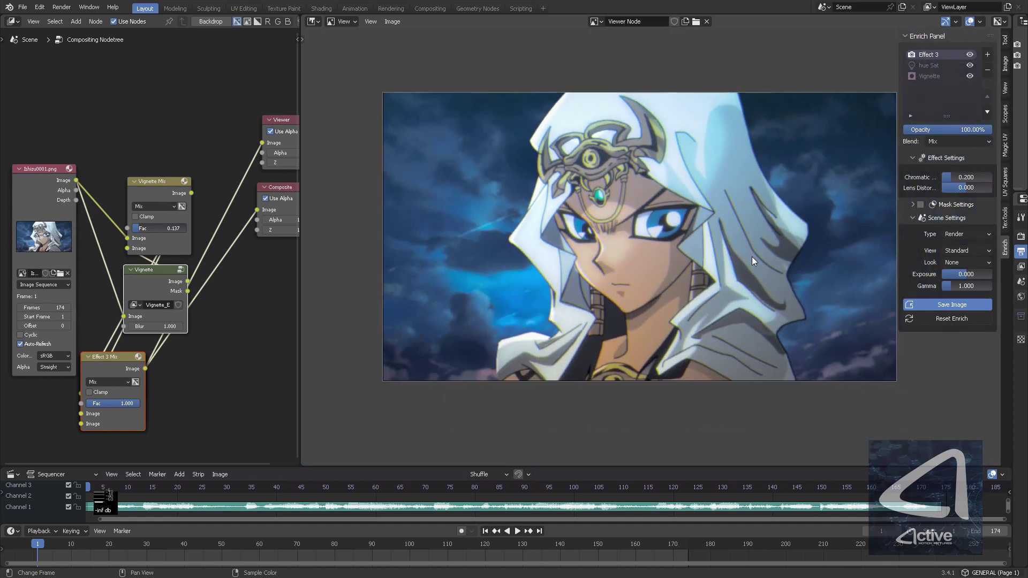
scroll(752, 256, up, 1)
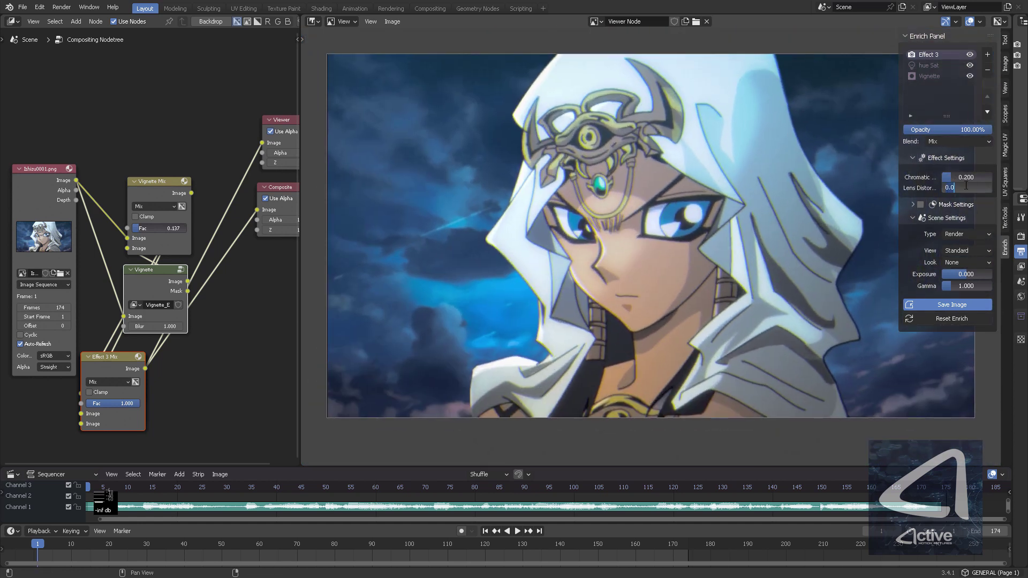
click(968, 187)
text(0.01)
key(Return)
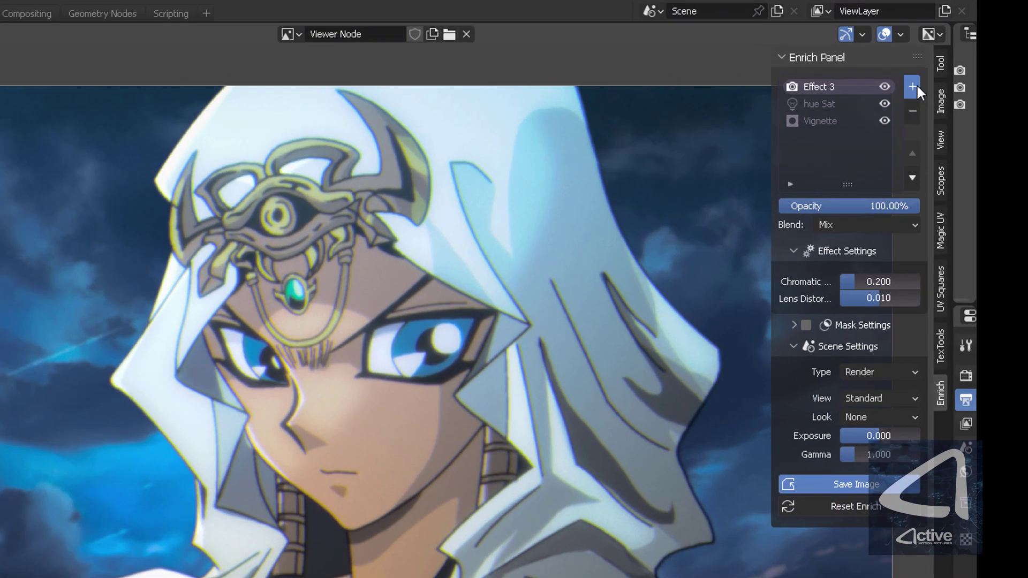
Add an Enrich Preset effect using the Intercept look at 0.32% opacity.
click(987, 54)
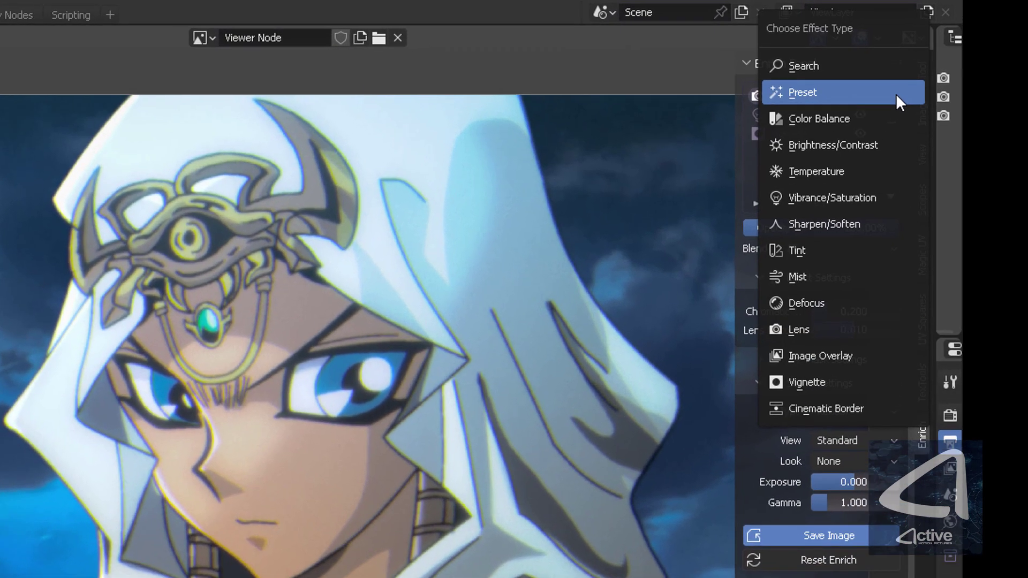
click(820, 90)
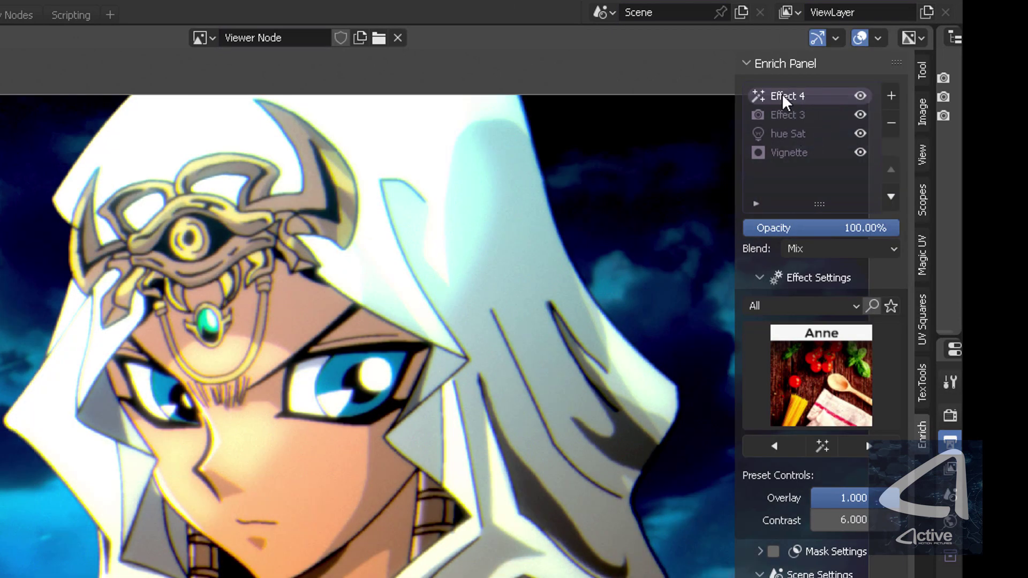
click(816, 376)
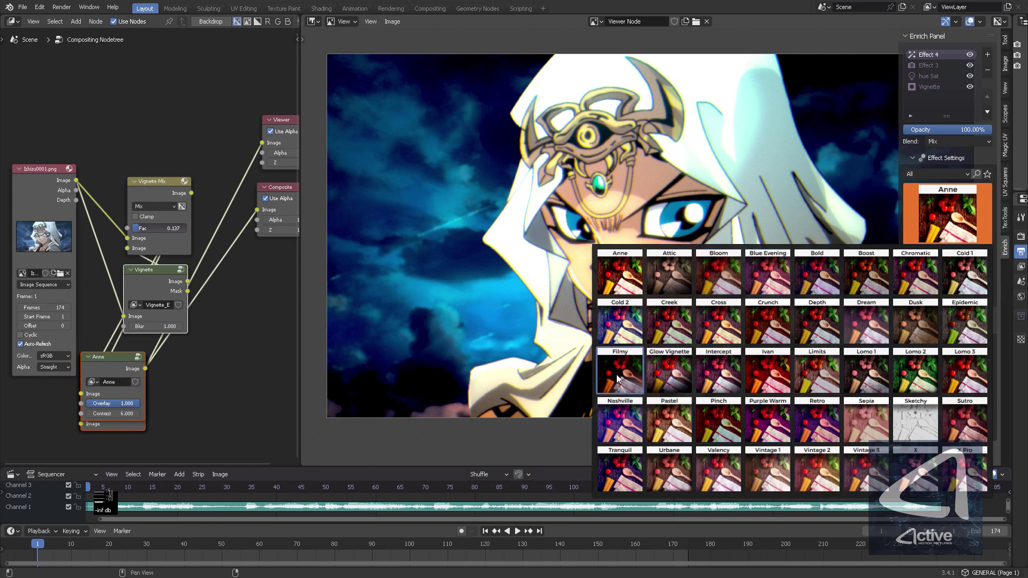
click(719, 372)
click(970, 129)
key(Return)
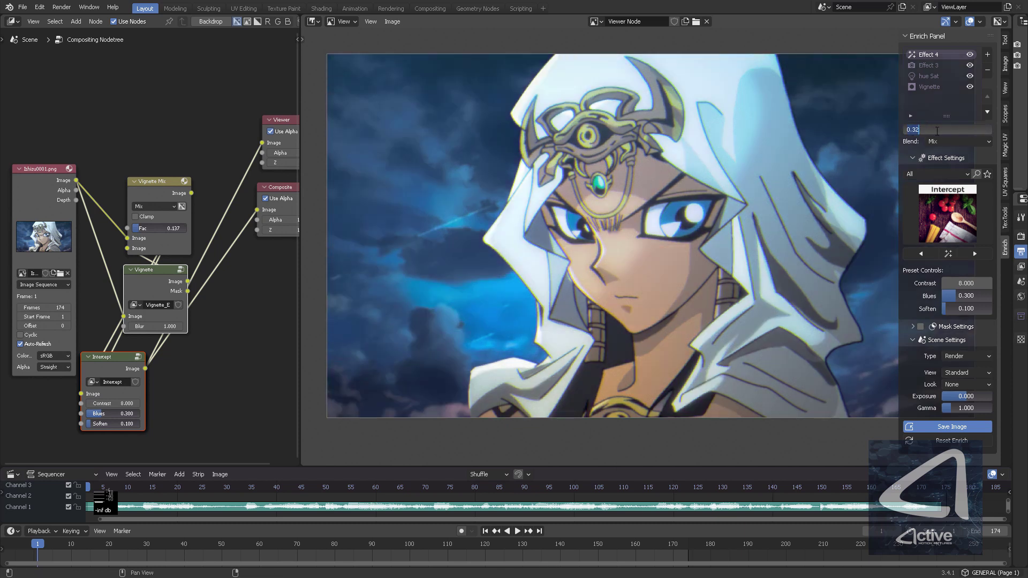
Set the Intercept effect layer's opacity to 20%.
text(.42)
key(Return)
key(Return)
key(Return)
text(20)
key(Return)
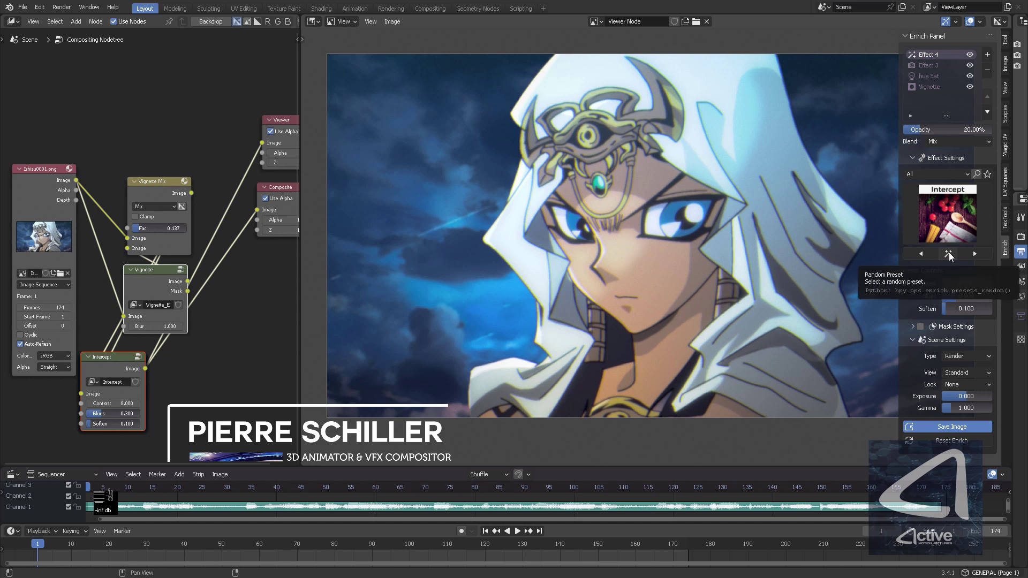
Raise the Intercept preset's Contrast to 3.000.
click(958, 284)
text(3)
key(Return)
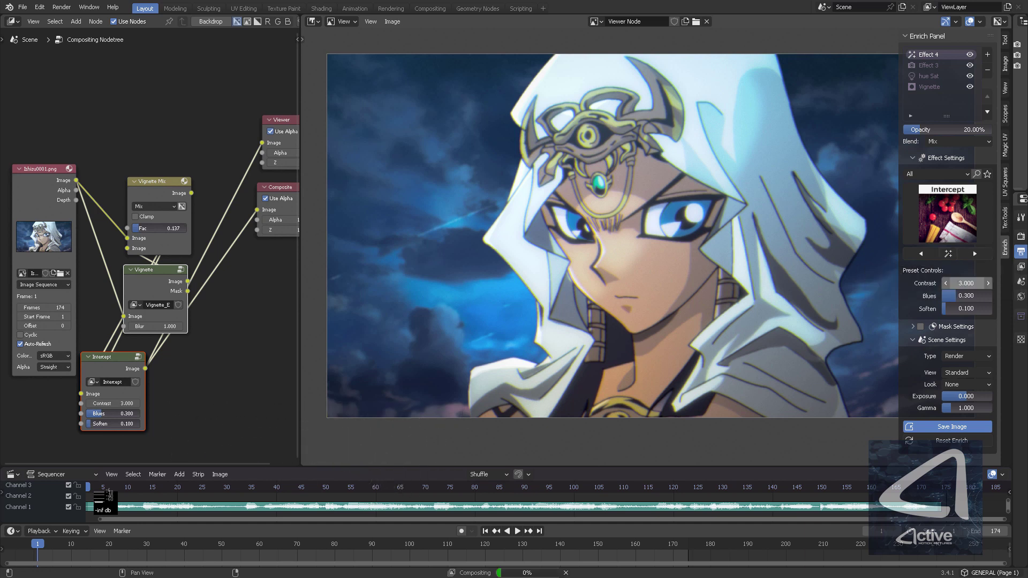